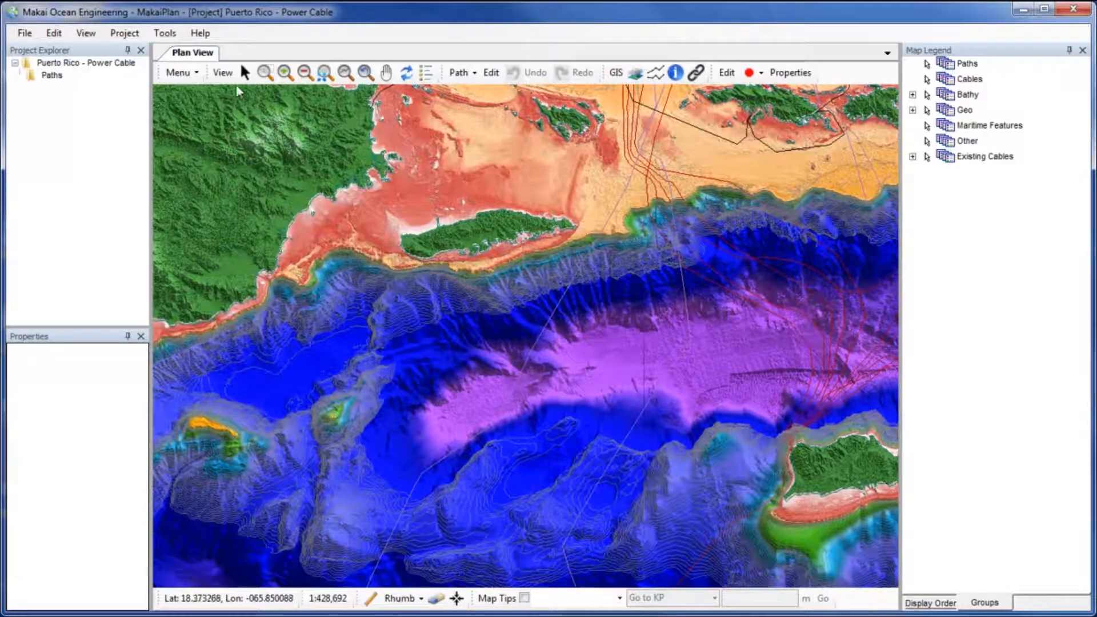
Start importing an RPL from a text file.
{"action": "left_click", "coordinate": [31, 37]}
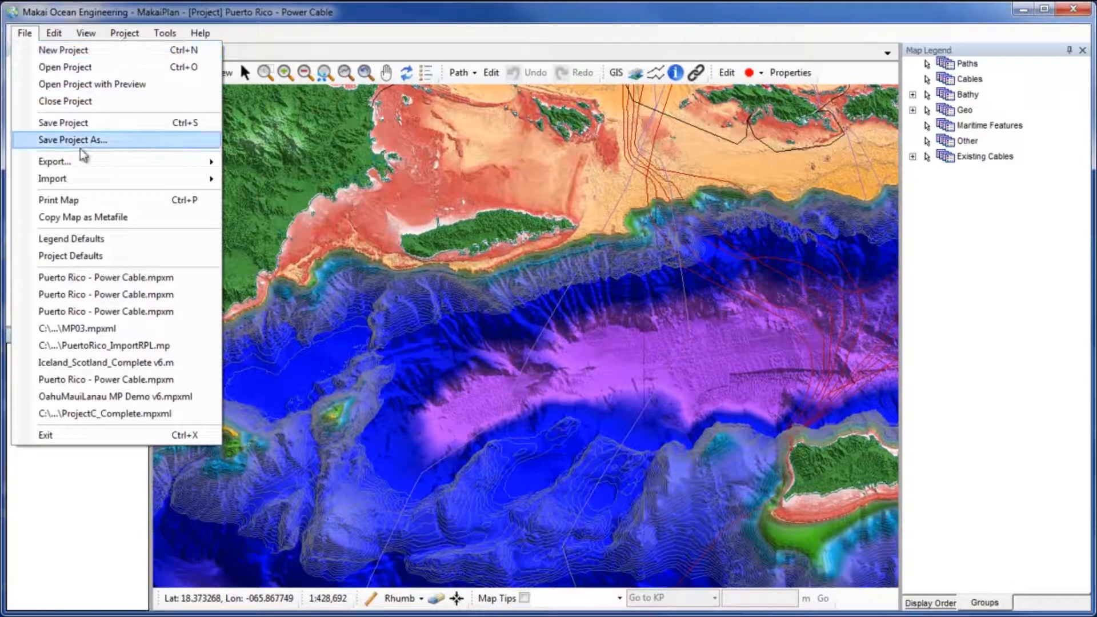
{"action": "mouse_move", "coordinate": [127, 183]}
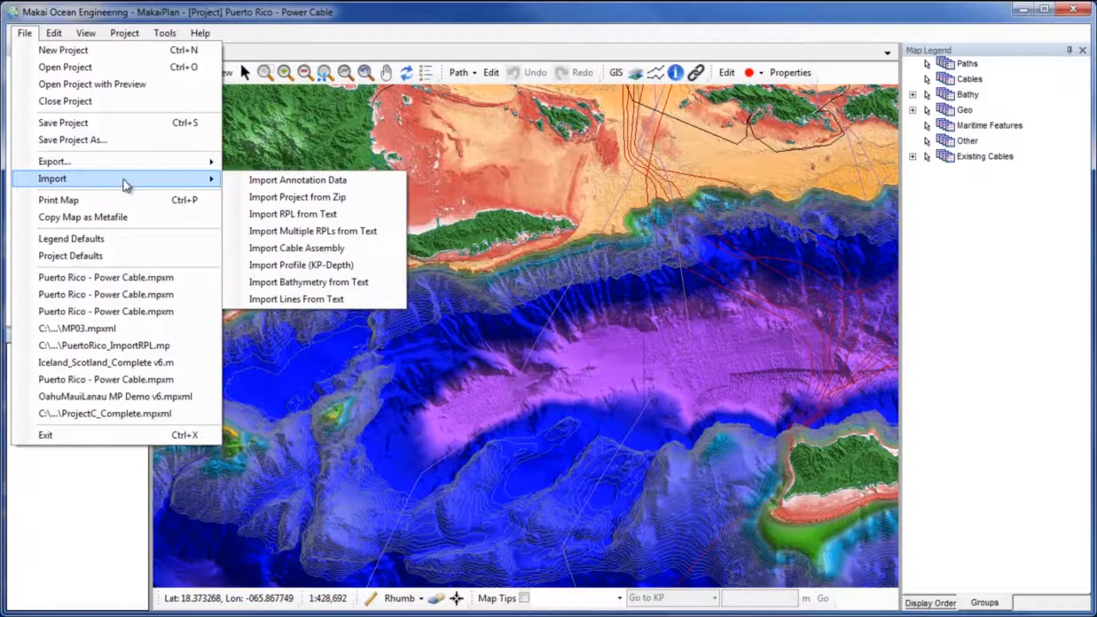
{"action": "left_click", "coordinate": [312, 213]}
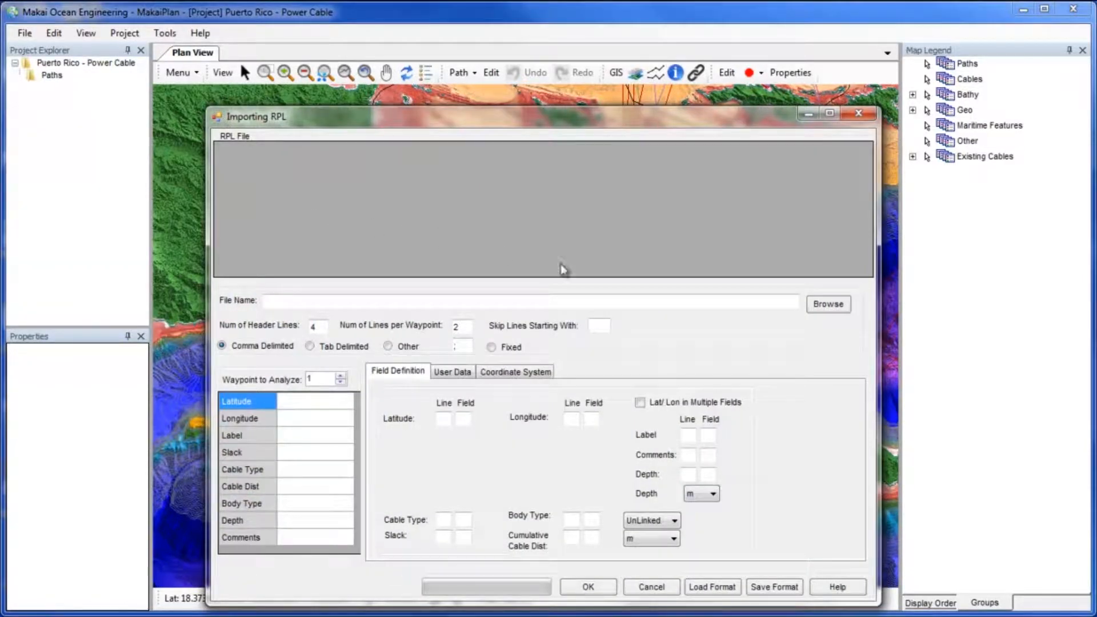
Load the file RPL - PuertoRico to StCroix.csv into the RPL import dialog.
{"action": "left_click", "coordinate": [827, 305]}
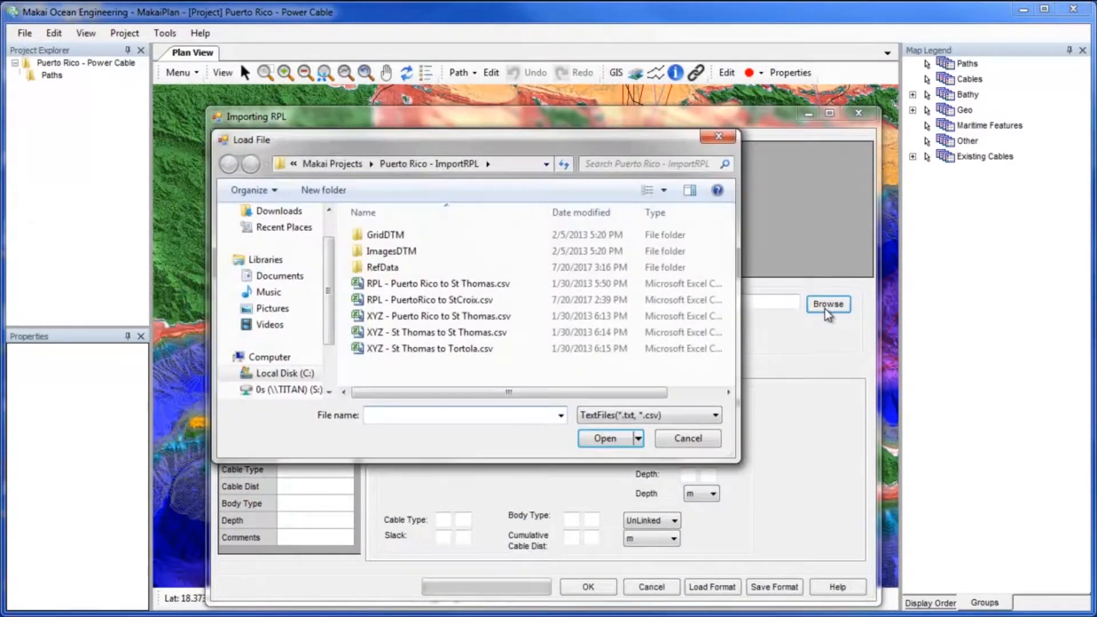
{"action": "left_click", "coordinate": [543, 298]}
{"action": "left_click", "coordinate": [598, 439]}
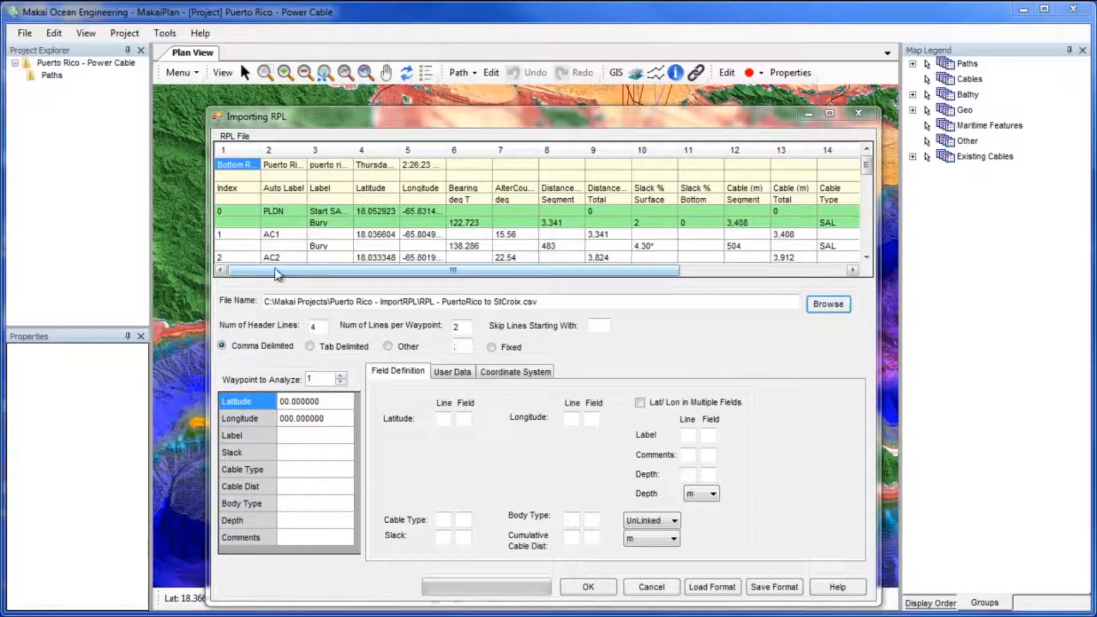
{"action": "left_click", "coordinate": [309, 346]}
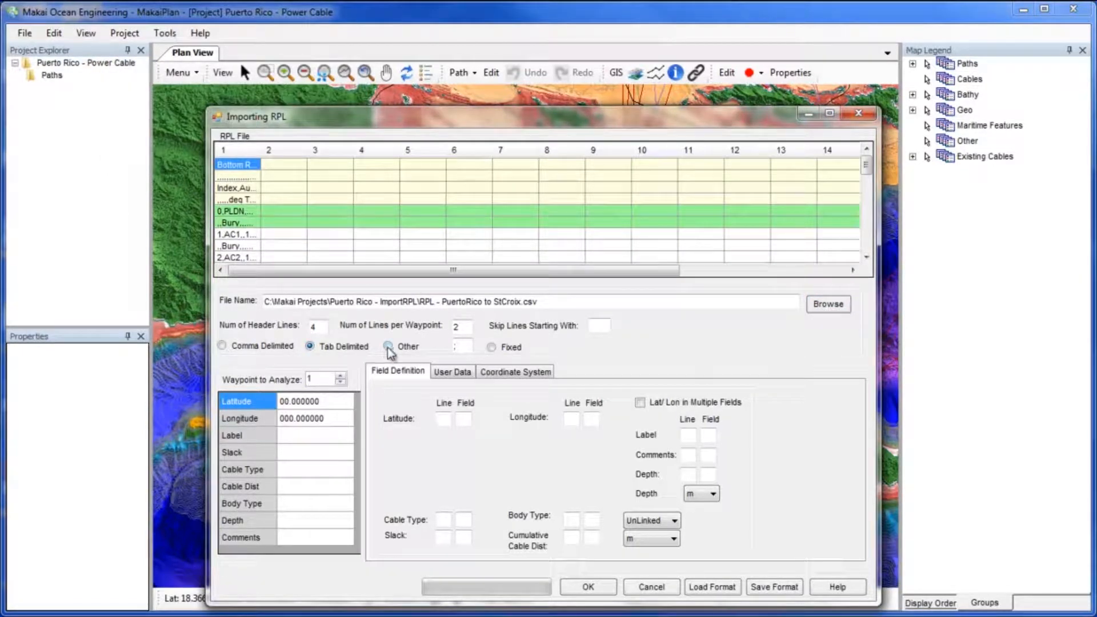
{"action": "left_click", "coordinate": [387, 347]}
{"action": "left_click", "coordinate": [457, 346]}
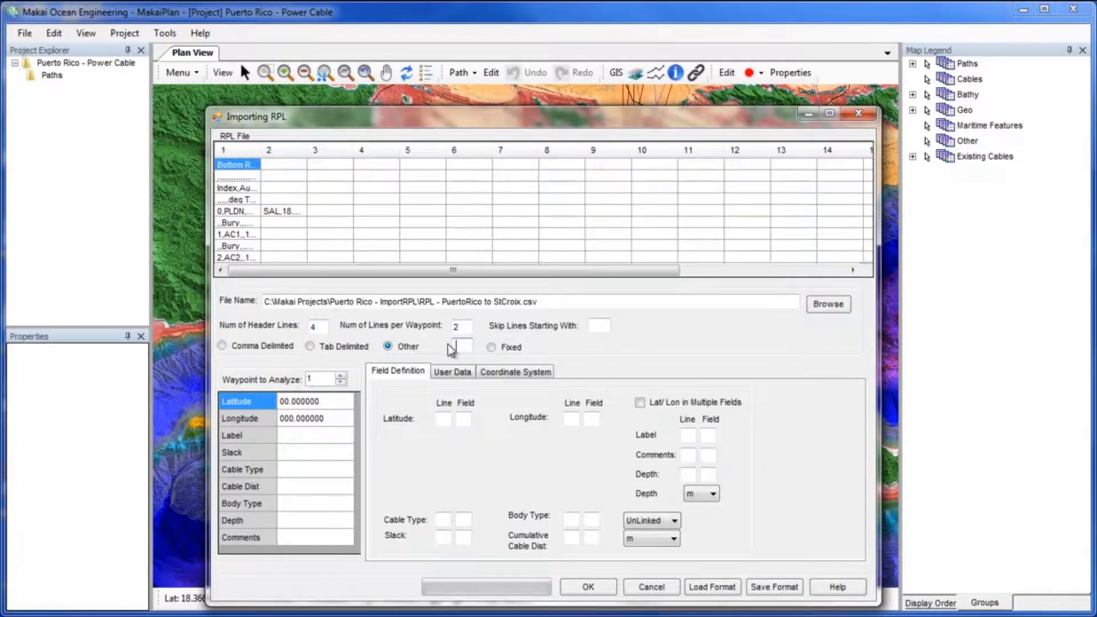
{"action": "type", "text": ";"}
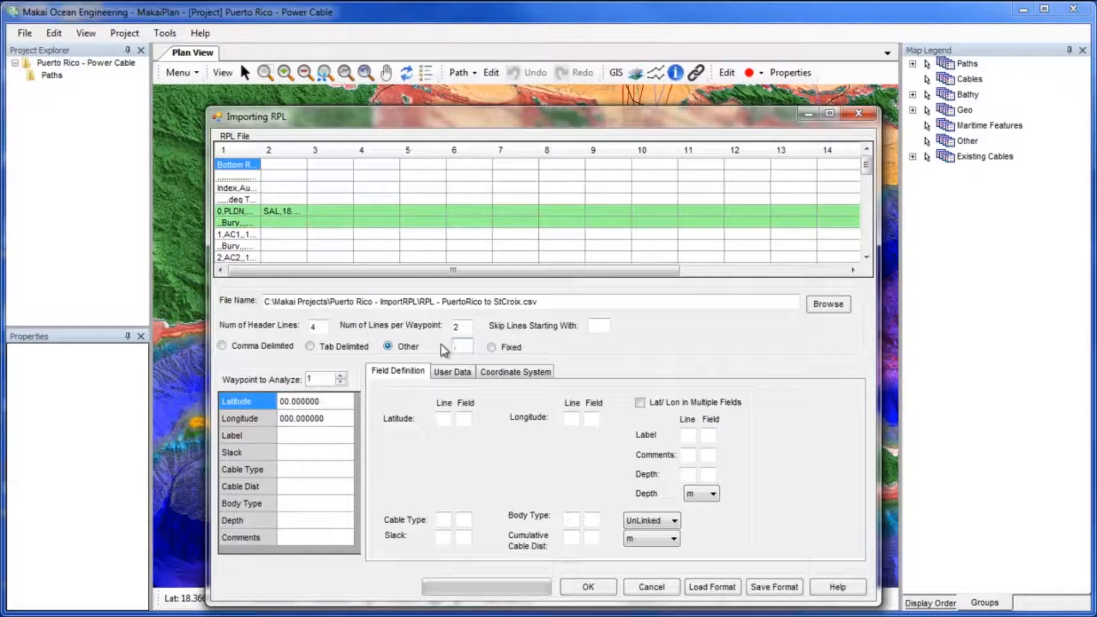
{"action": "left_click", "coordinate": [260, 347]}
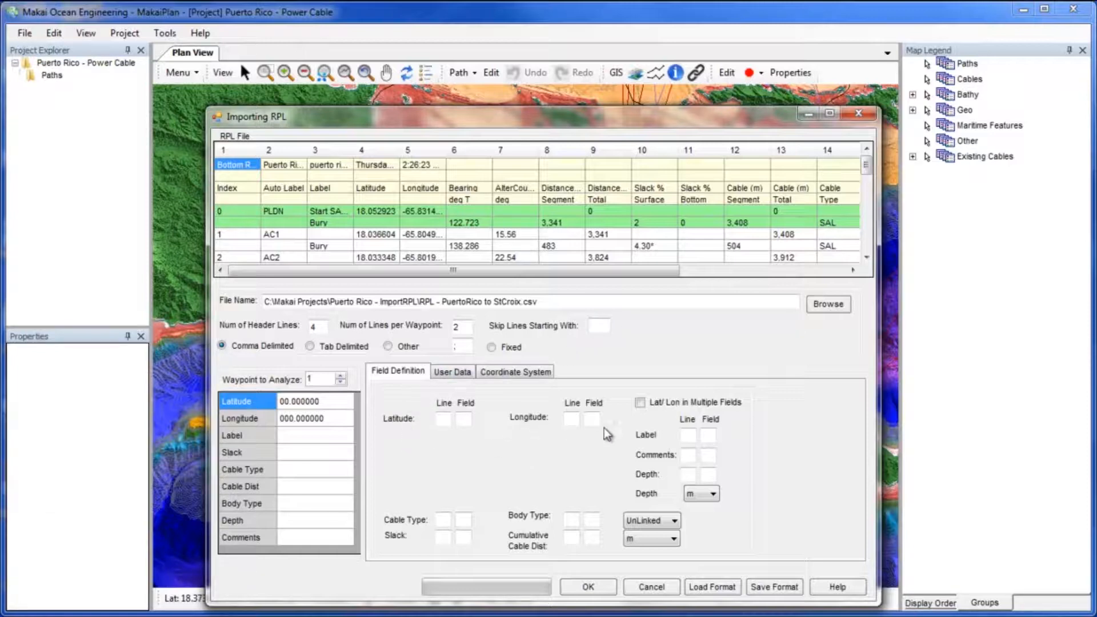
{"action": "left_click", "coordinate": [641, 405]}
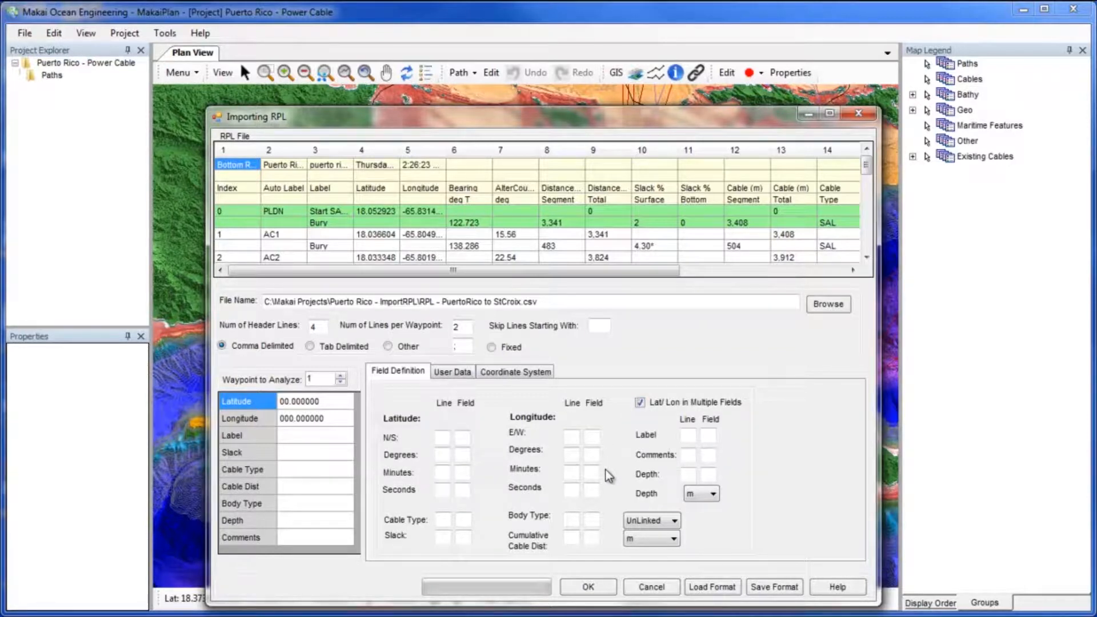
{"action": "left_click", "coordinate": [641, 404]}
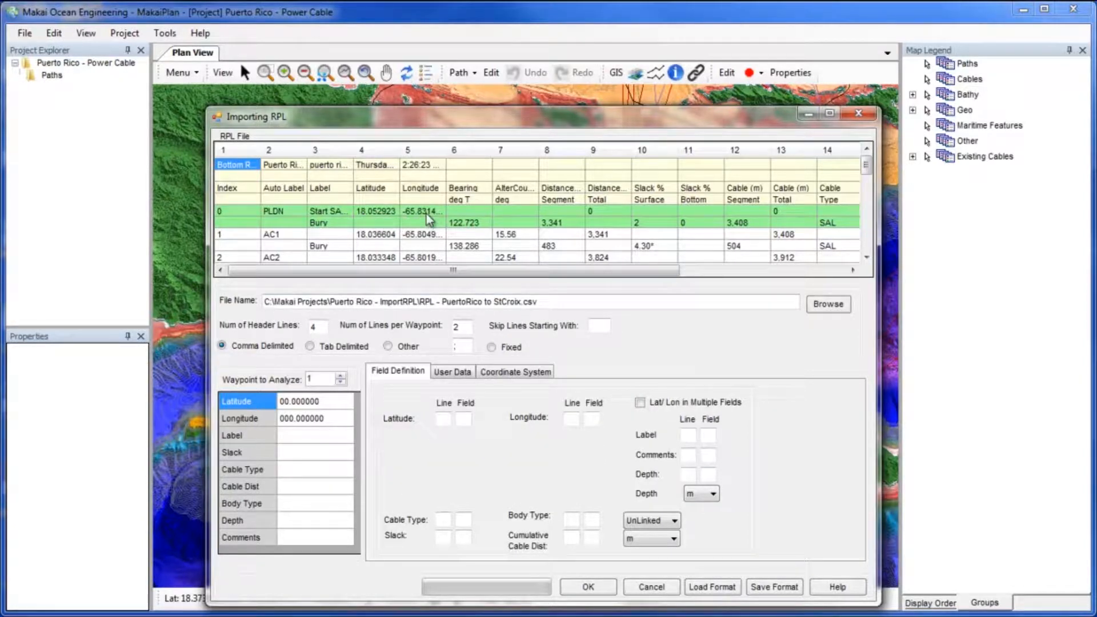
Map latitude to line 1, field 4 of the waypoint data.
{"action": "left_click", "coordinate": [380, 211]}
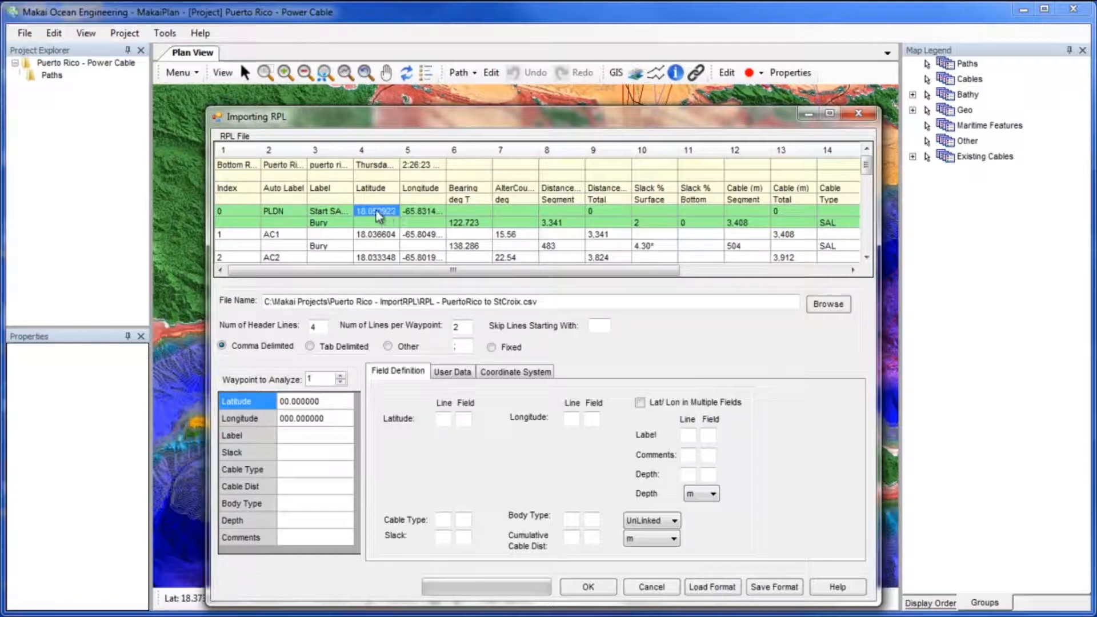
{"action": "left_click", "coordinate": [442, 418]}
{"action": "type", "text": "1"}
{"action": "left_click", "coordinate": [462, 420]}
Assign the longitude column of the preview to the Longitude field.
{"action": "left_click", "coordinate": [426, 210]}
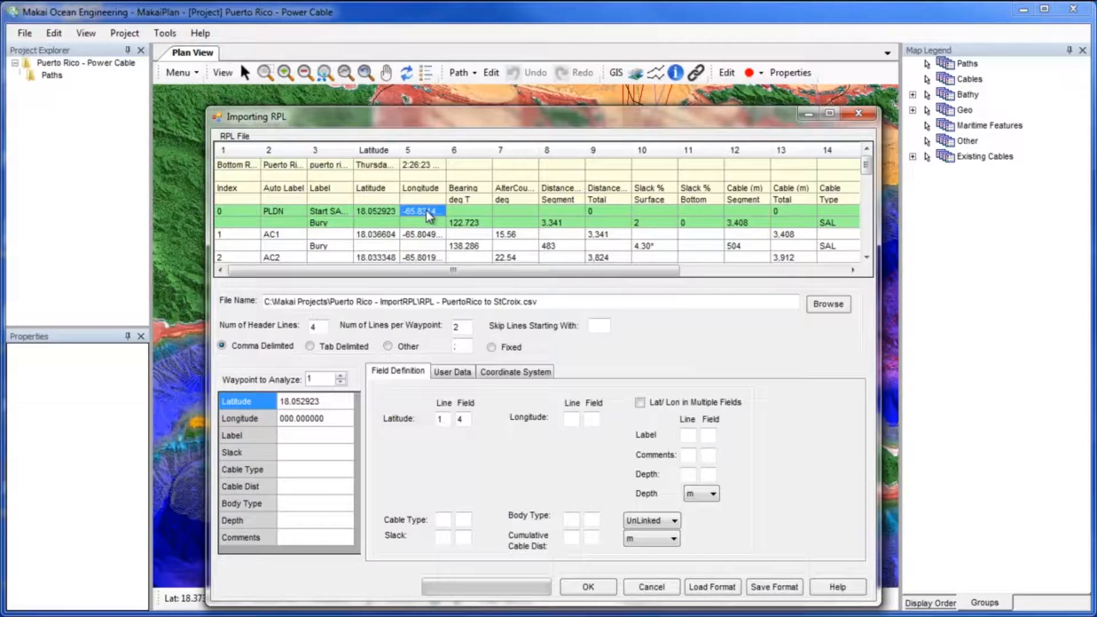
{"action": "right_click", "coordinate": [426, 212]}
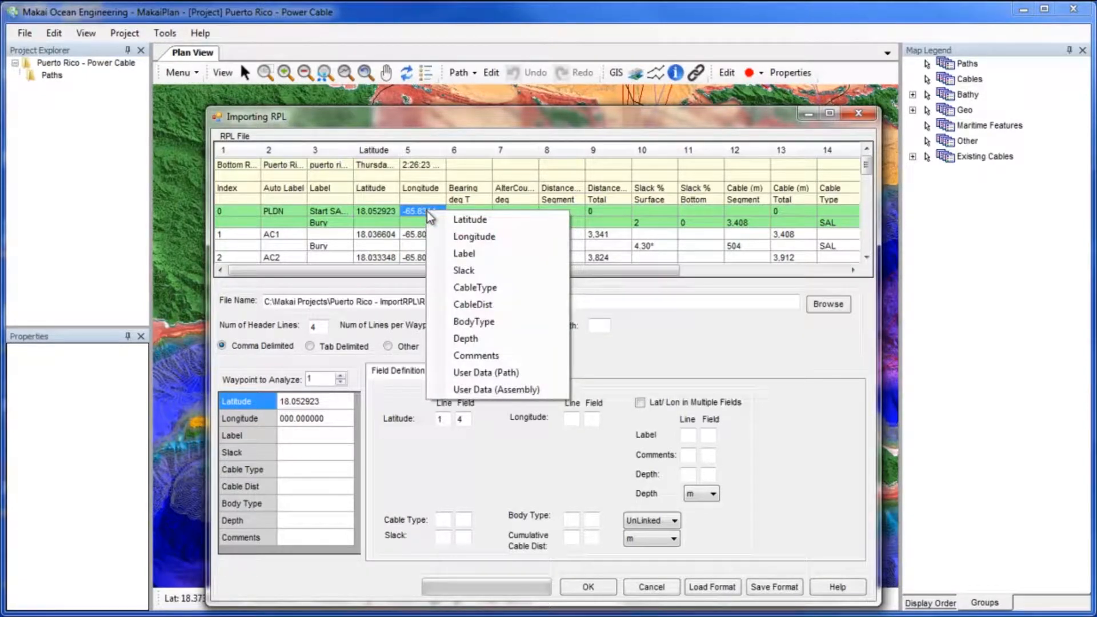
{"action": "left_click", "coordinate": [451, 236]}
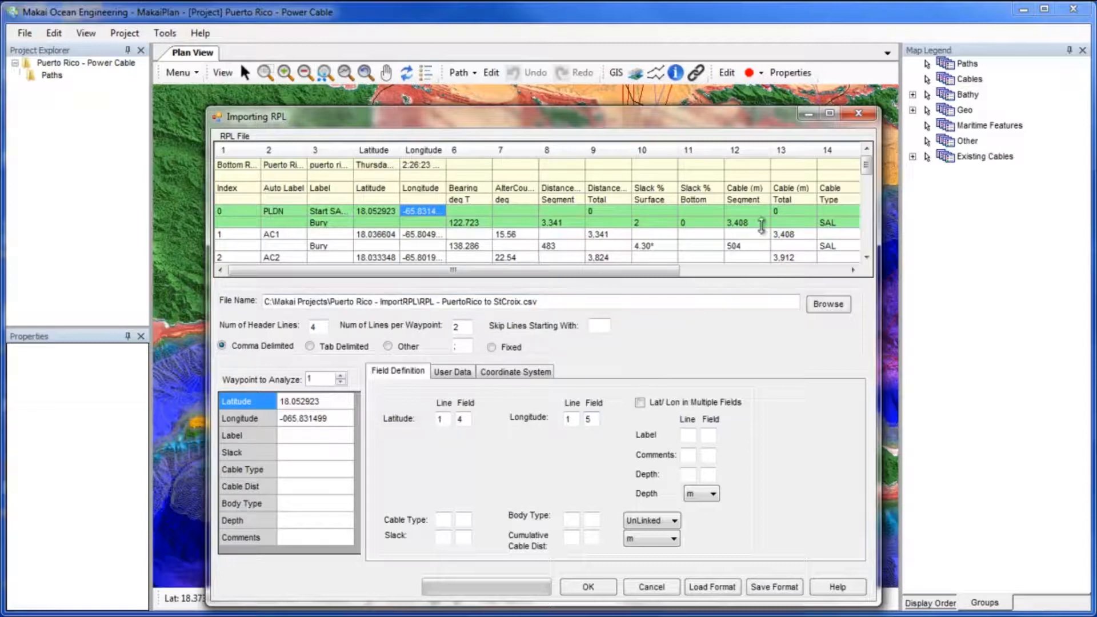
Assign the total cable distance column to the CableDist field.
{"action": "right_click", "coordinate": [780, 212]}
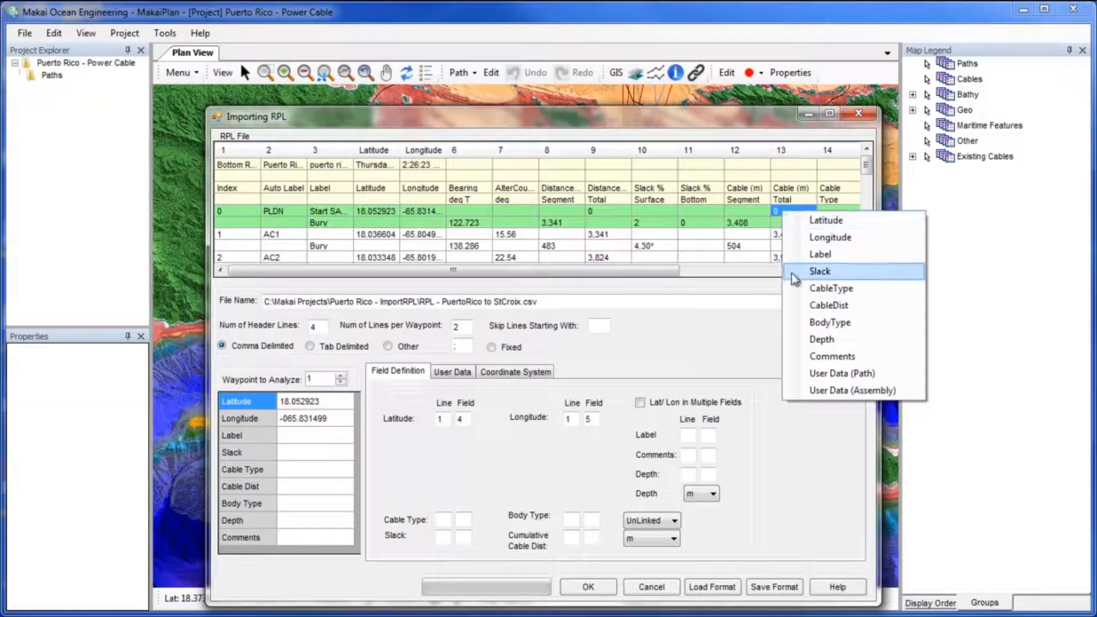
{"action": "left_click", "coordinate": [796, 305]}
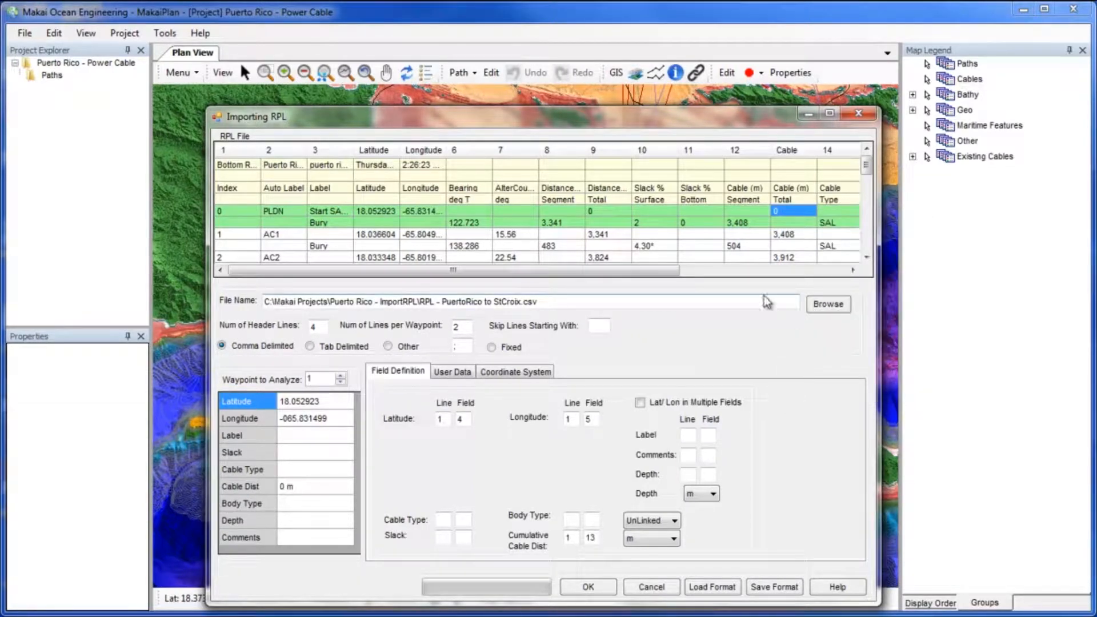
Assign the label column of the first waypoint line to the Label field.
{"action": "right_click", "coordinate": [335, 213]}
{"action": "left_click", "coordinate": [371, 252]}
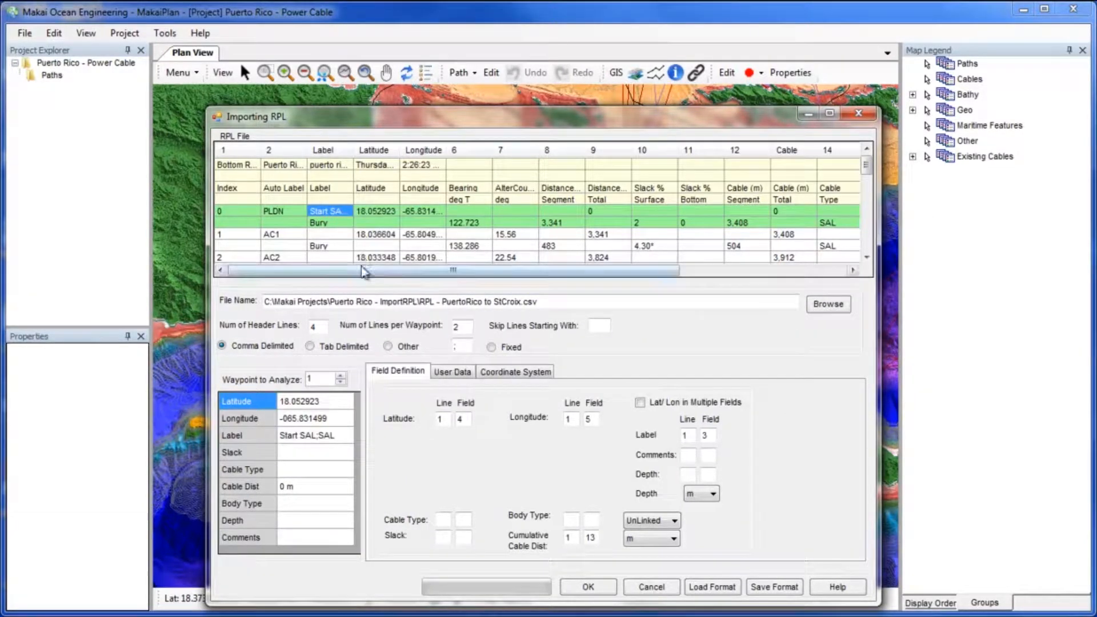
Assign the surface slack percentage on the second line to the Slack field.
{"action": "right_click", "coordinate": [654, 222]}
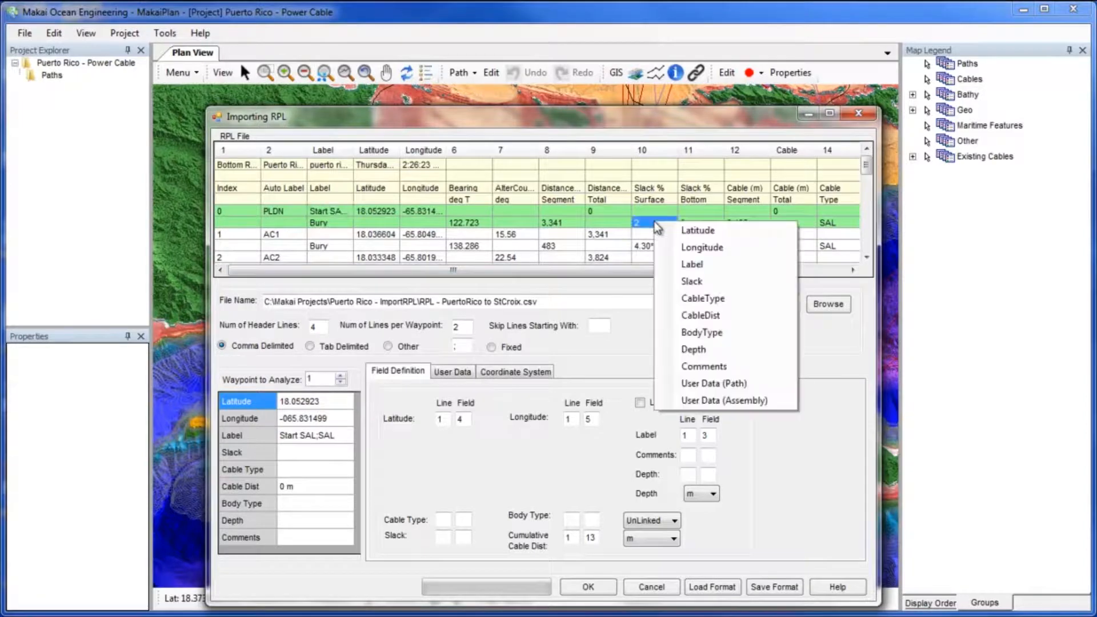
{"action": "left_click", "coordinate": [672, 284]}
Assign the cable type column on the second line to the CableType field.
{"action": "left_click", "coordinate": [840, 271]}
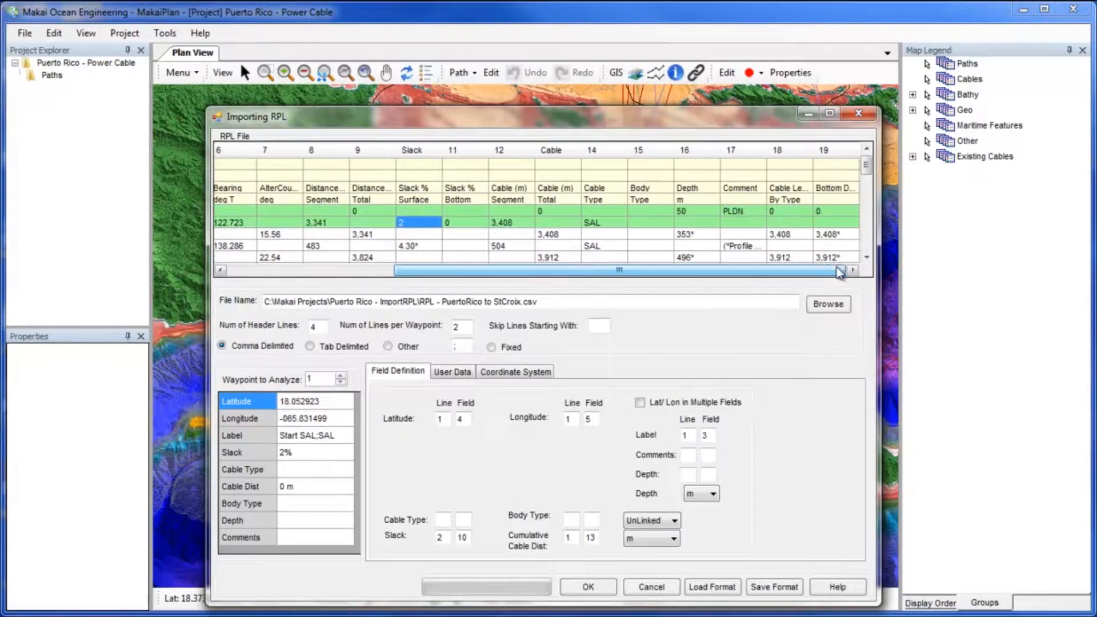
{"action": "right_click", "coordinate": [599, 223]}
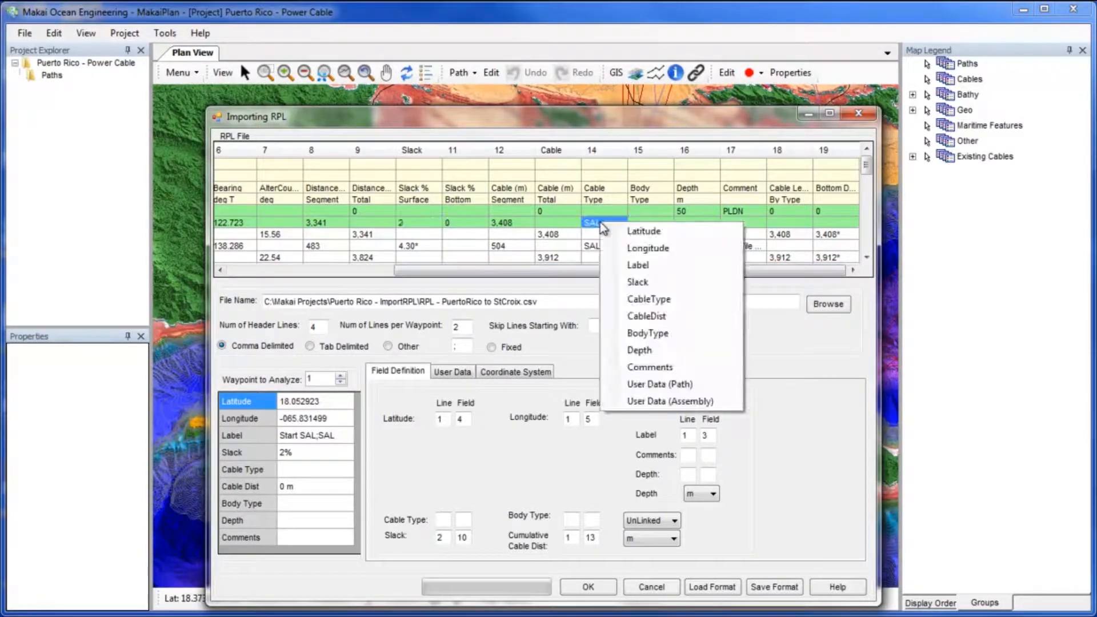
{"action": "left_click", "coordinate": [619, 299]}
Assign the comment column to the Comments field.
{"action": "right_click", "coordinate": [734, 223]}
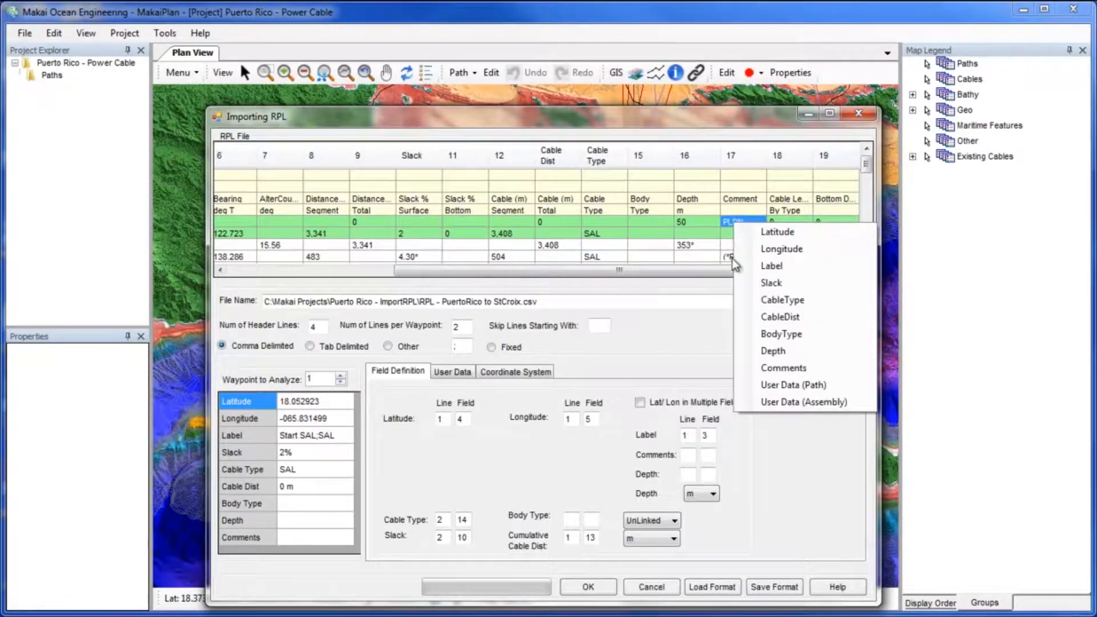
{"action": "left_click", "coordinate": [749, 365]}
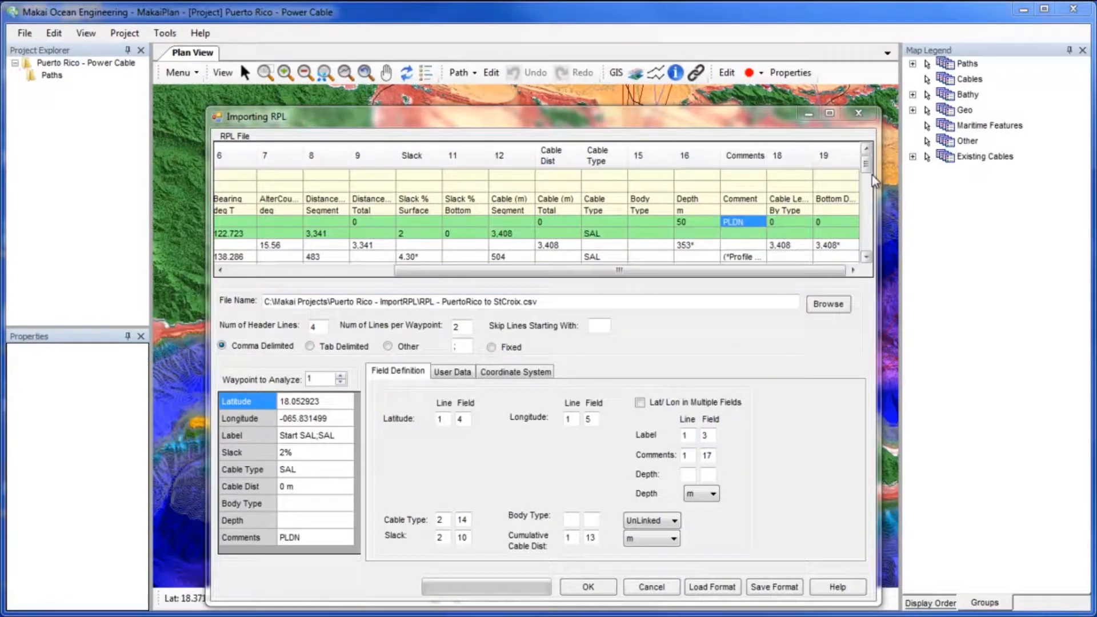
Assign the RPTR-L body type column to the BodyType field.
{"action": "left_click_drag", "start_coordinate": [872, 172], "coordinate": [868, 197]}
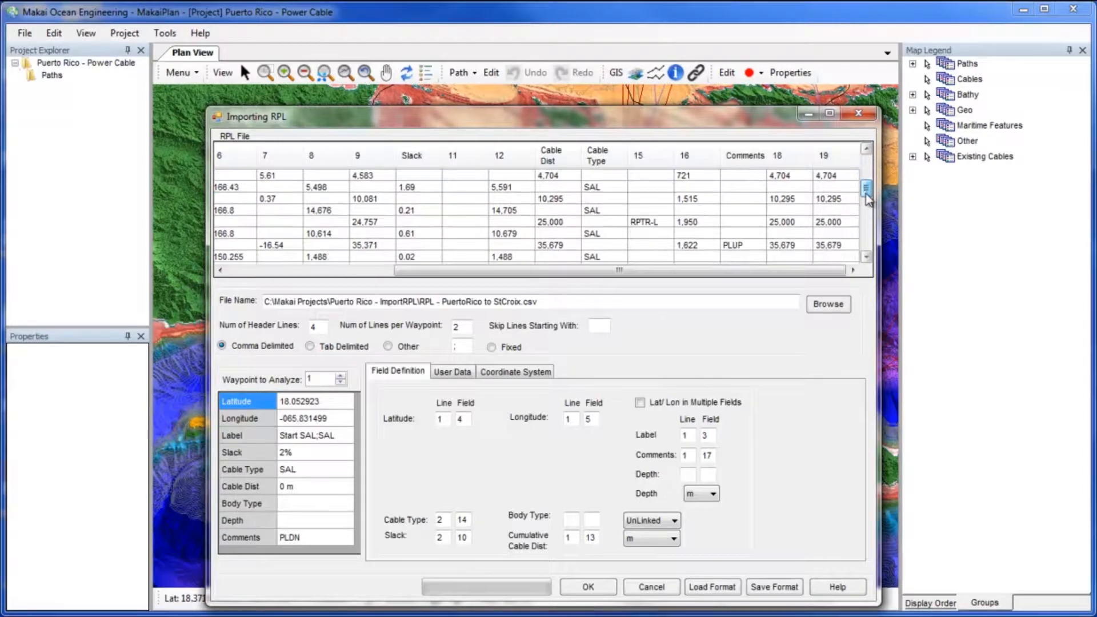
{"action": "right_click", "coordinate": [653, 224]}
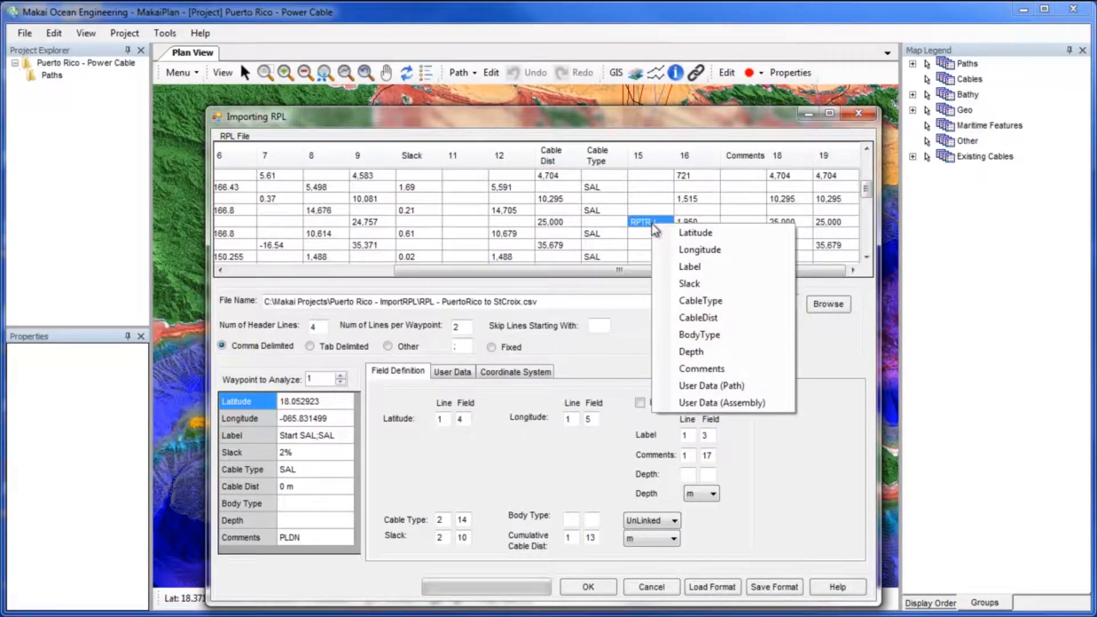
{"action": "left_click", "coordinate": [718, 337]}
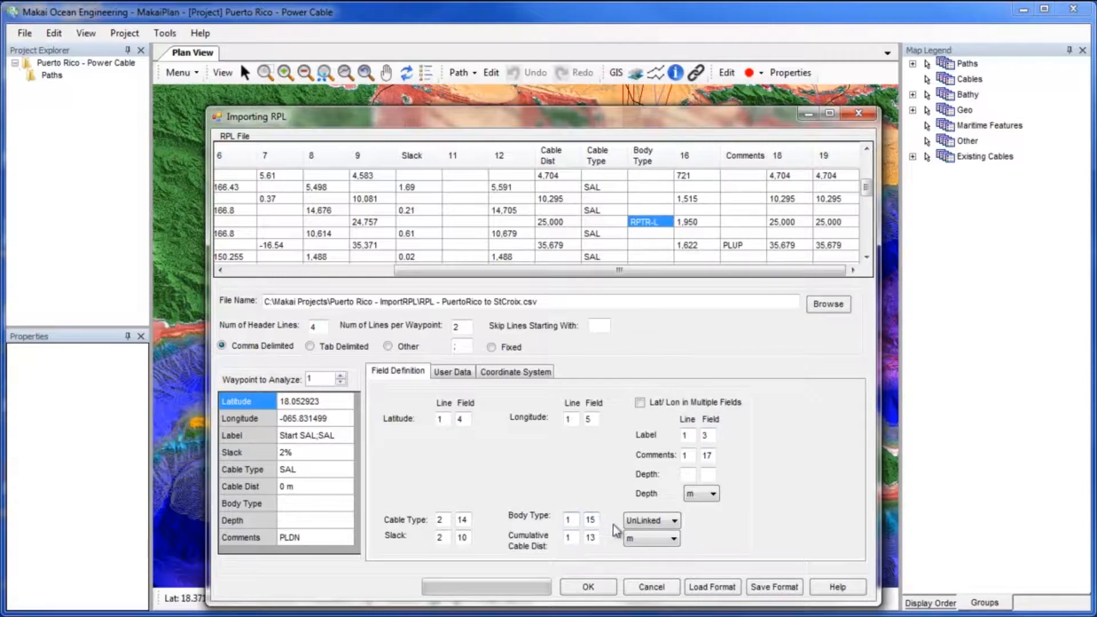
Add a new user data field in the RPL import settings.
{"action": "left_click", "coordinate": [674, 521]}
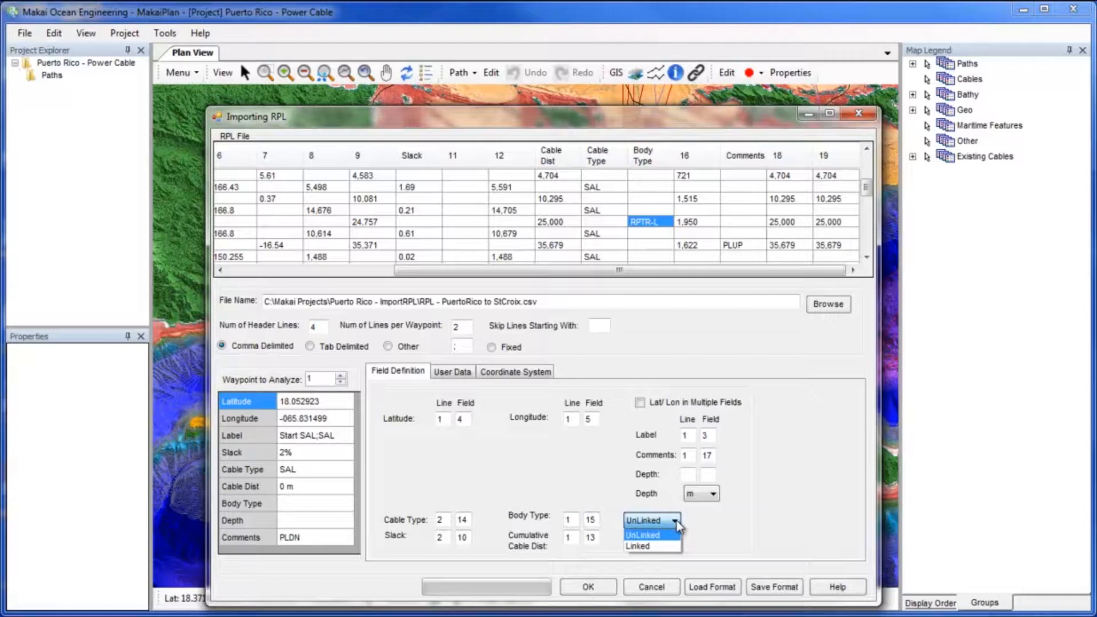
{"action": "left_click", "coordinate": [677, 520]}
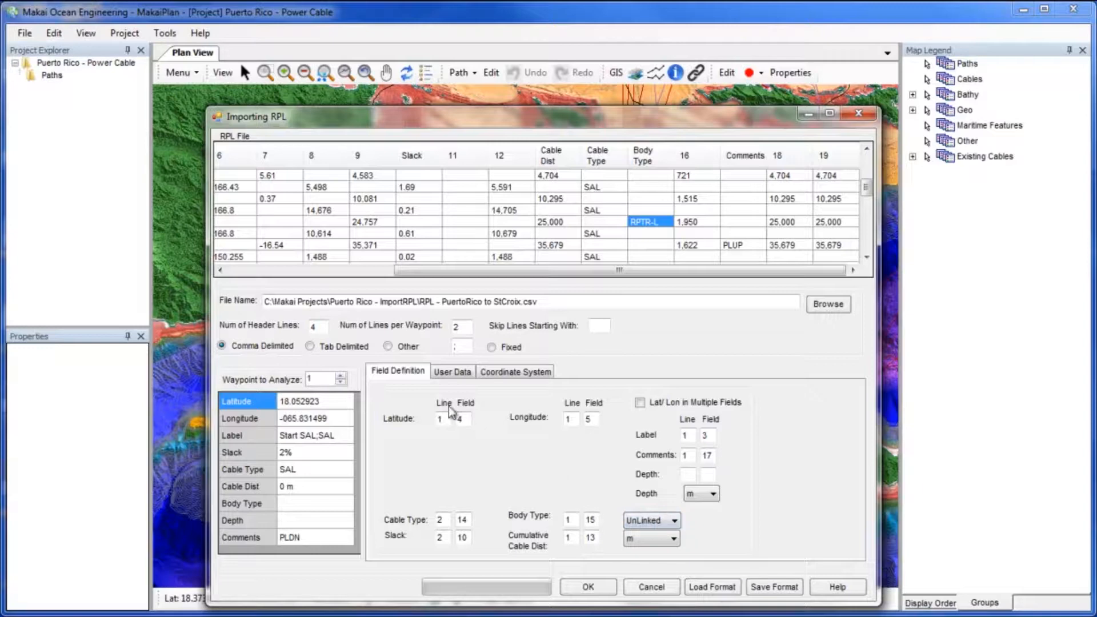
{"action": "left_click", "coordinate": [440, 373]}
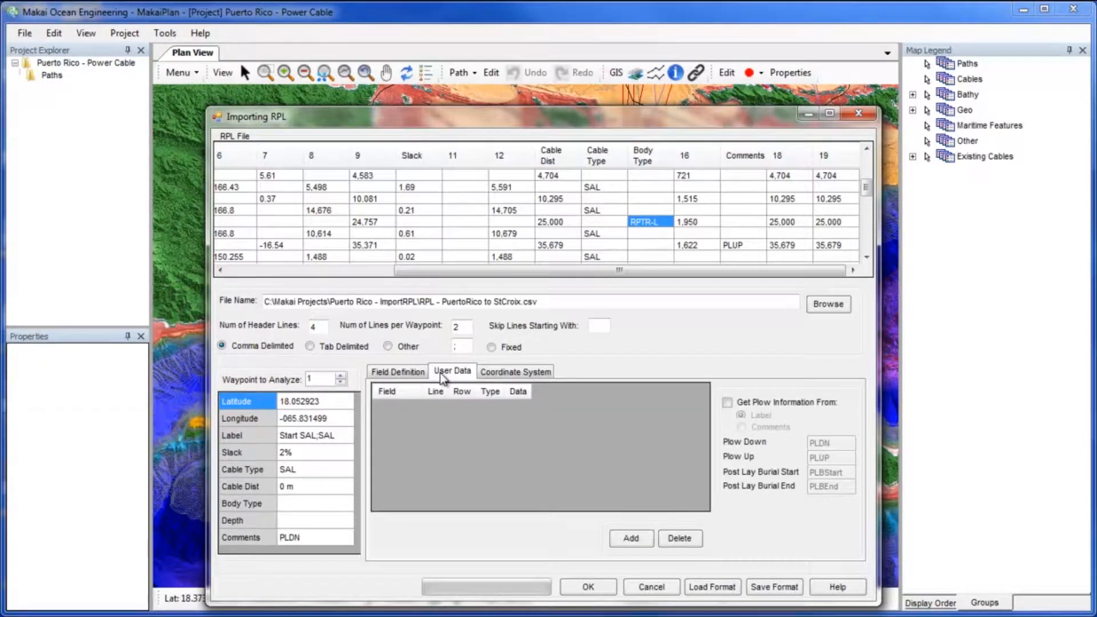
{"action": "left_click", "coordinate": [623, 539]}
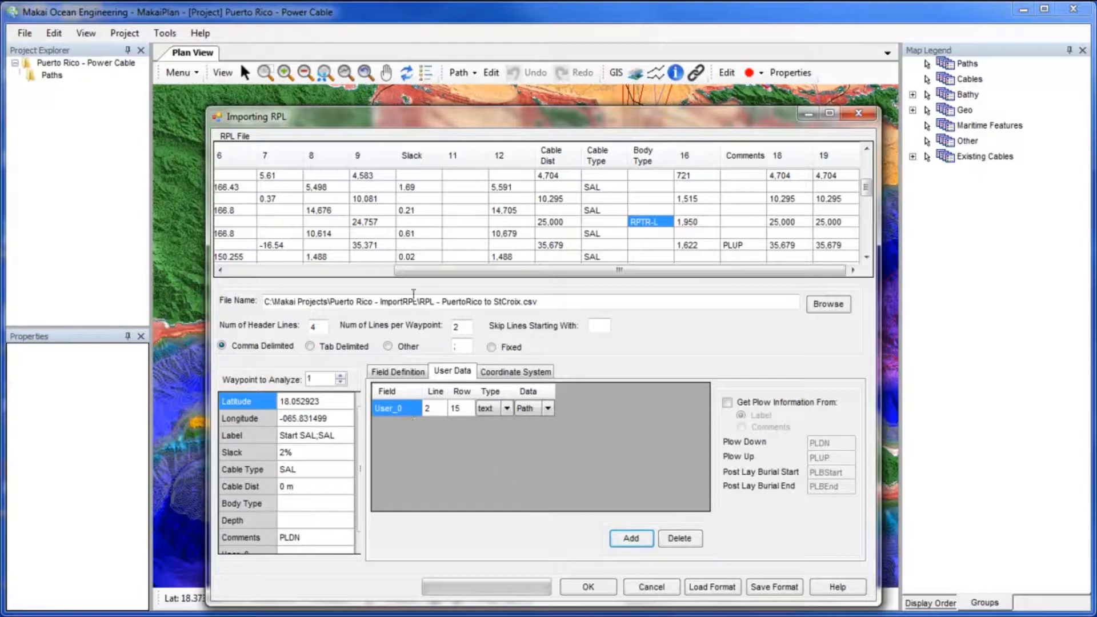
Name the new user data field Auto Label.
{"action": "left_click_drag", "start_coordinate": [457, 270], "coordinate": [252, 269]}
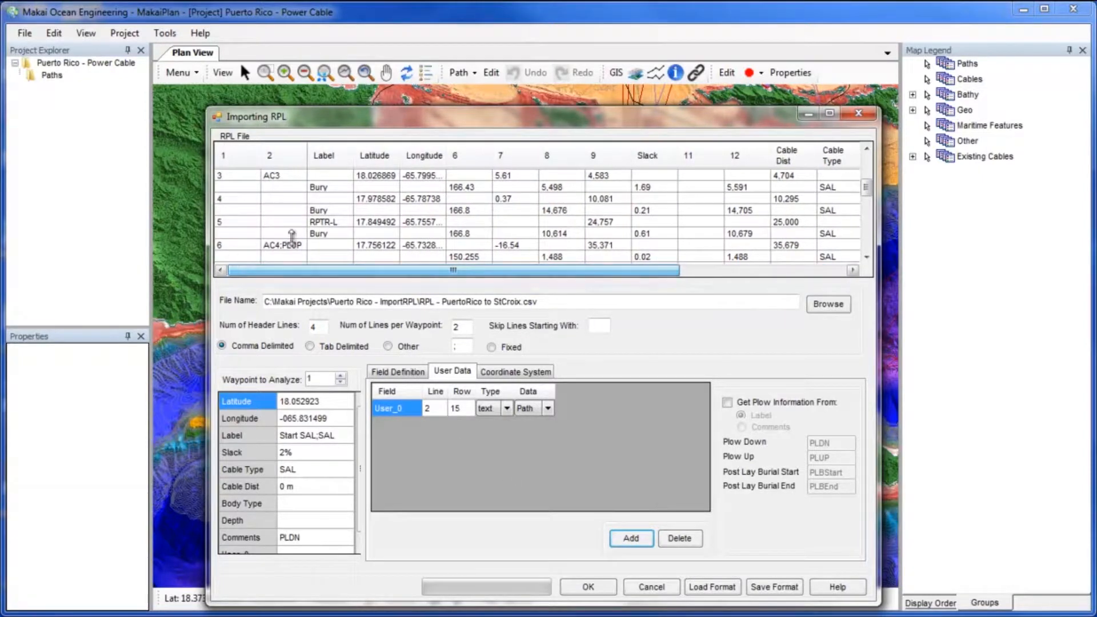
{"action": "left_click_drag", "start_coordinate": [865, 187], "coordinate": [863, 164]}
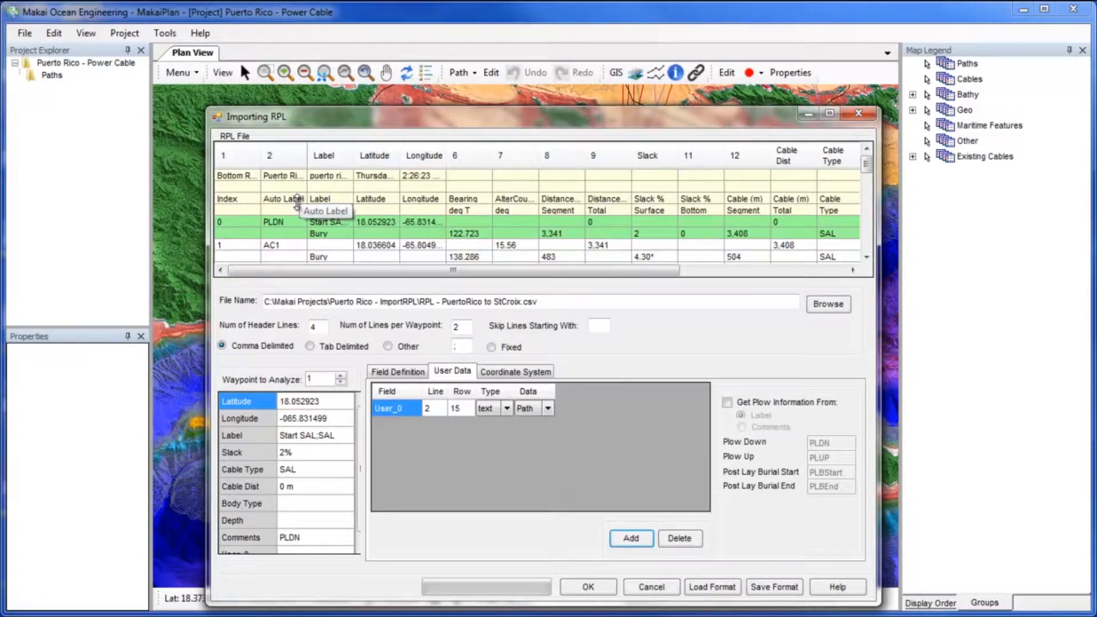
{"action": "left_click", "coordinate": [407, 409]}
{"action": "type", "text": "Auto Label"}
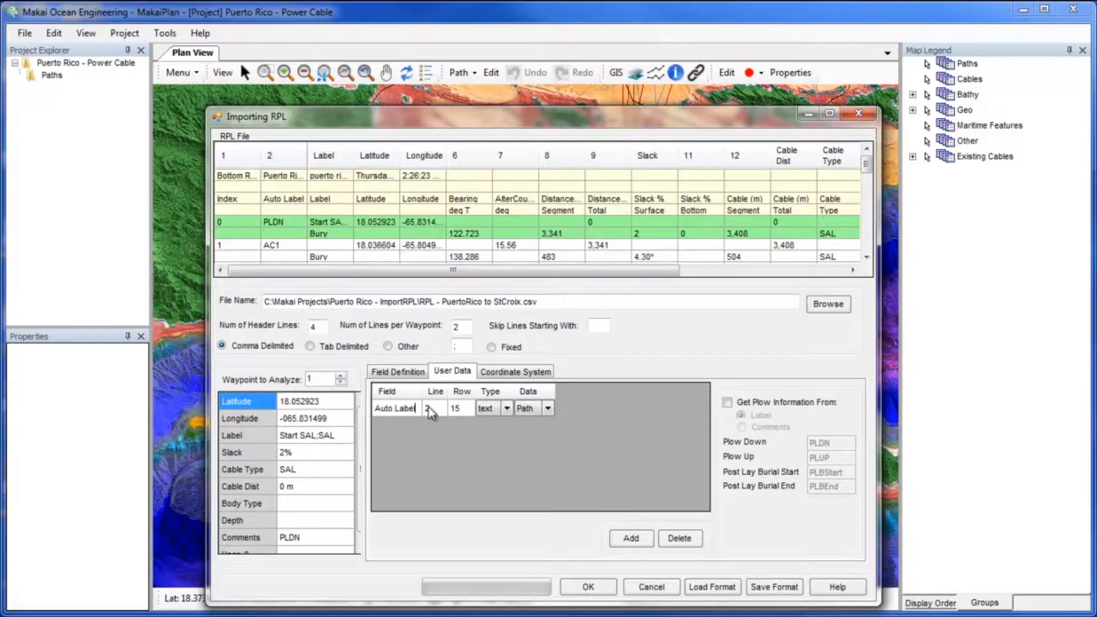
Map the Auto Label user data field to line 1, column 2 of the RPL file.
{"action": "left_click", "coordinate": [289, 226]}
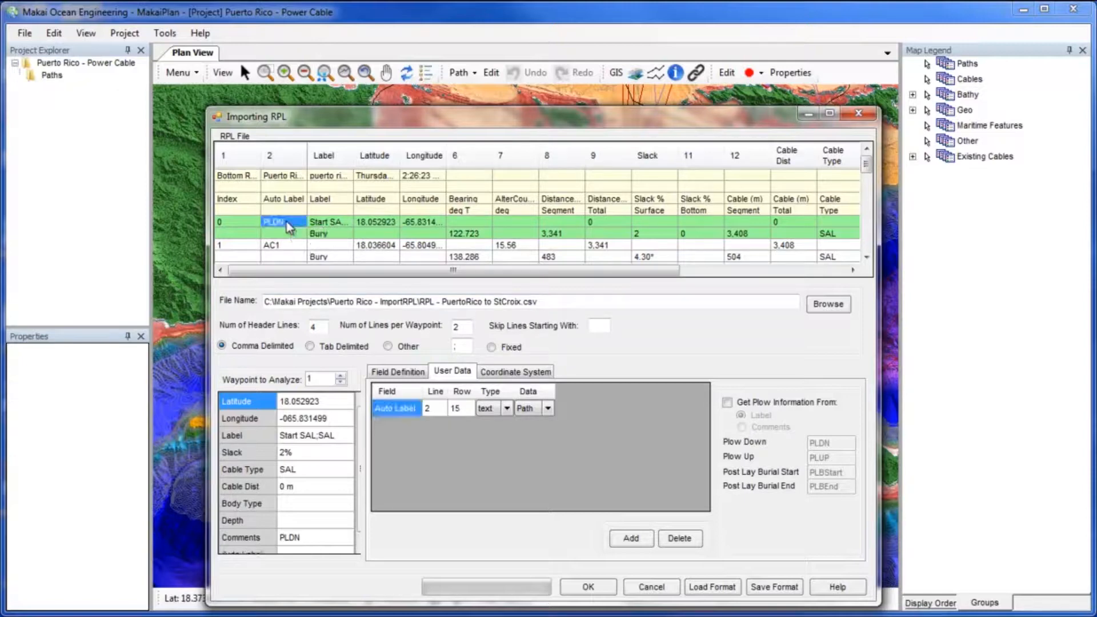
{"action": "left_click", "coordinate": [441, 408]}
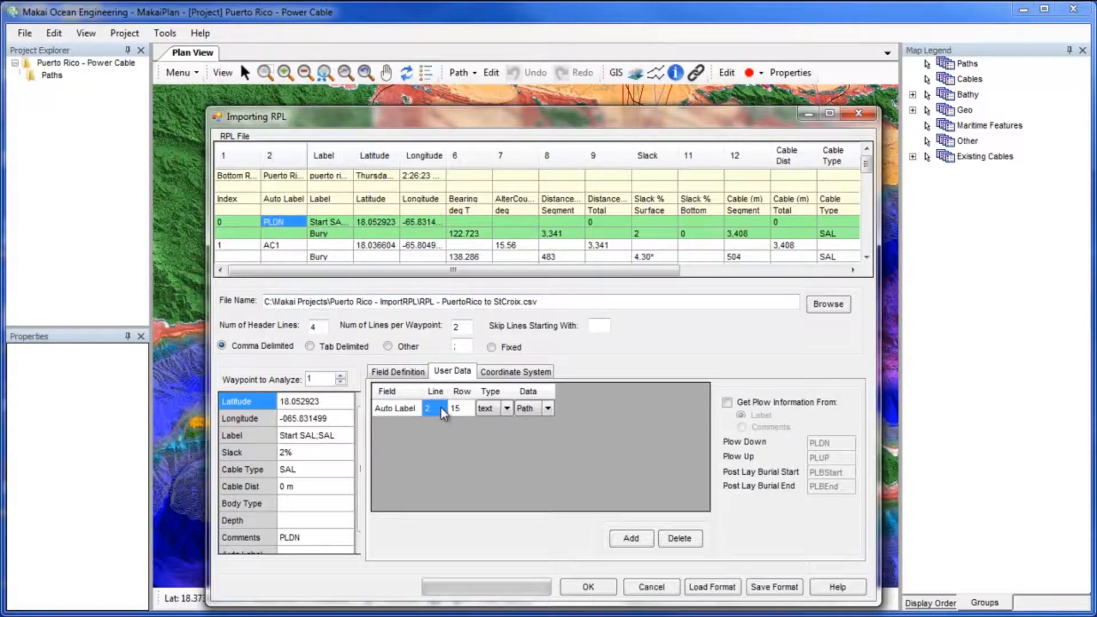
{"action": "type", "text": "1"}
Enable getting plow information from the Comments field instead of the label.
{"action": "left_click", "coordinate": [729, 402]}
{"action": "left_click_drag", "start_coordinate": [680, 269], "coordinate": [845, 272]}
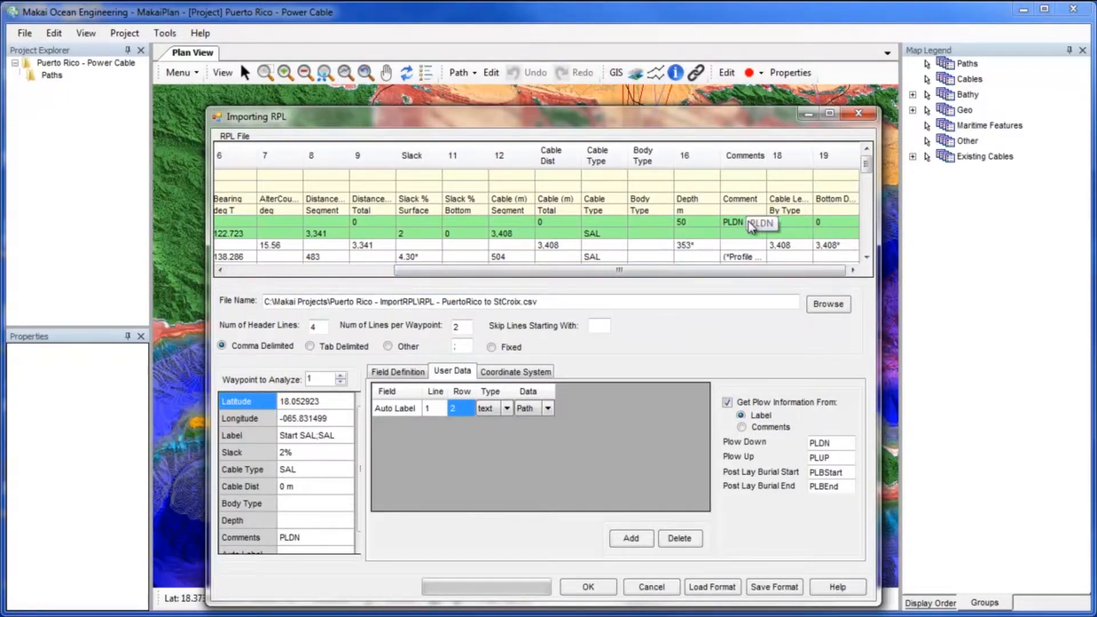
{"action": "left_click_drag", "start_coordinate": [866, 165], "coordinate": [867, 203]}
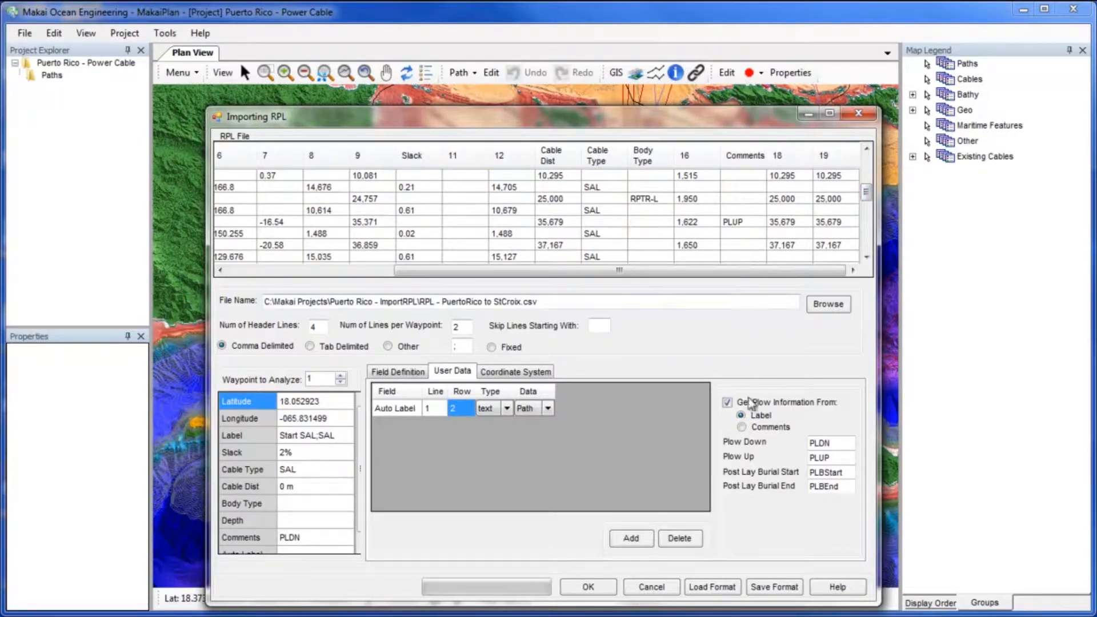
{"action": "left_click", "coordinate": [742, 427]}
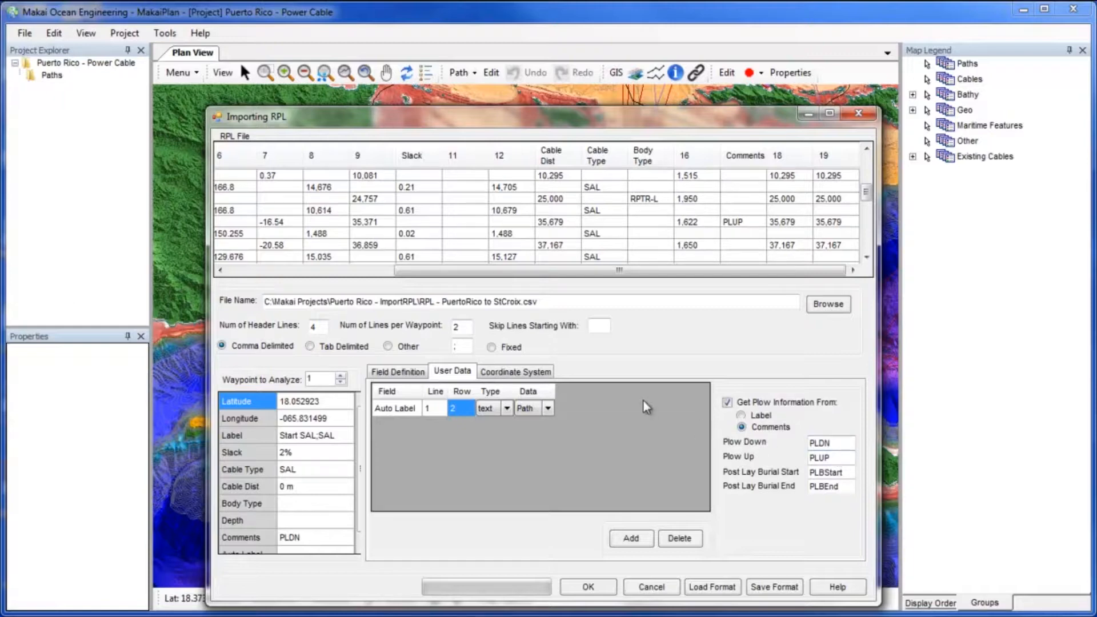
{"action": "left_click", "coordinate": [534, 374]}
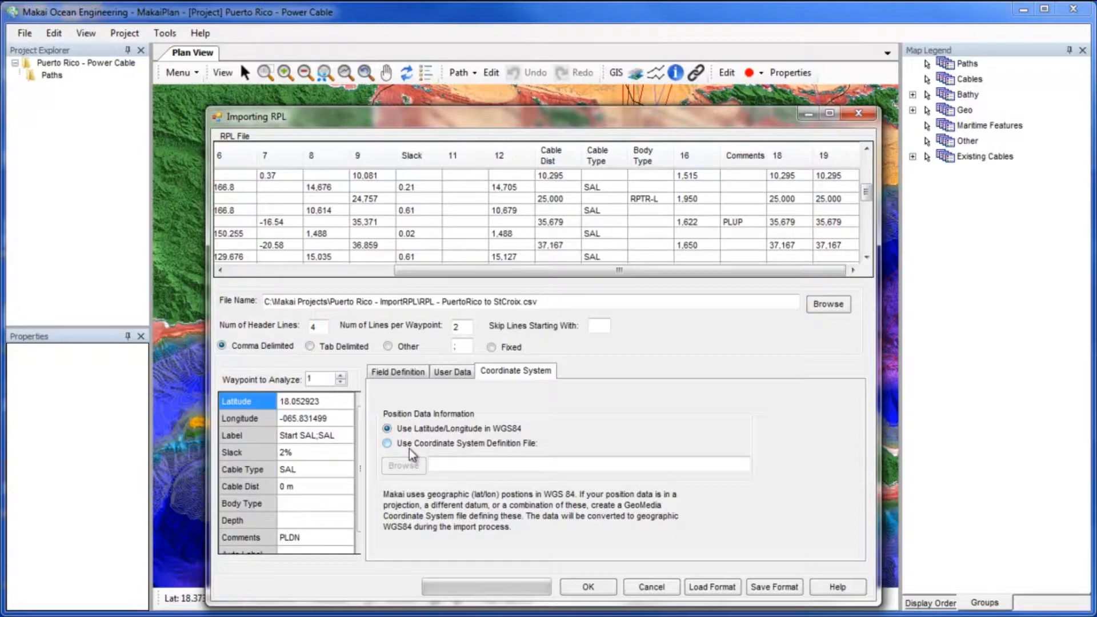
{"action": "left_click", "coordinate": [388, 443]}
{"action": "left_click", "coordinate": [400, 469]}
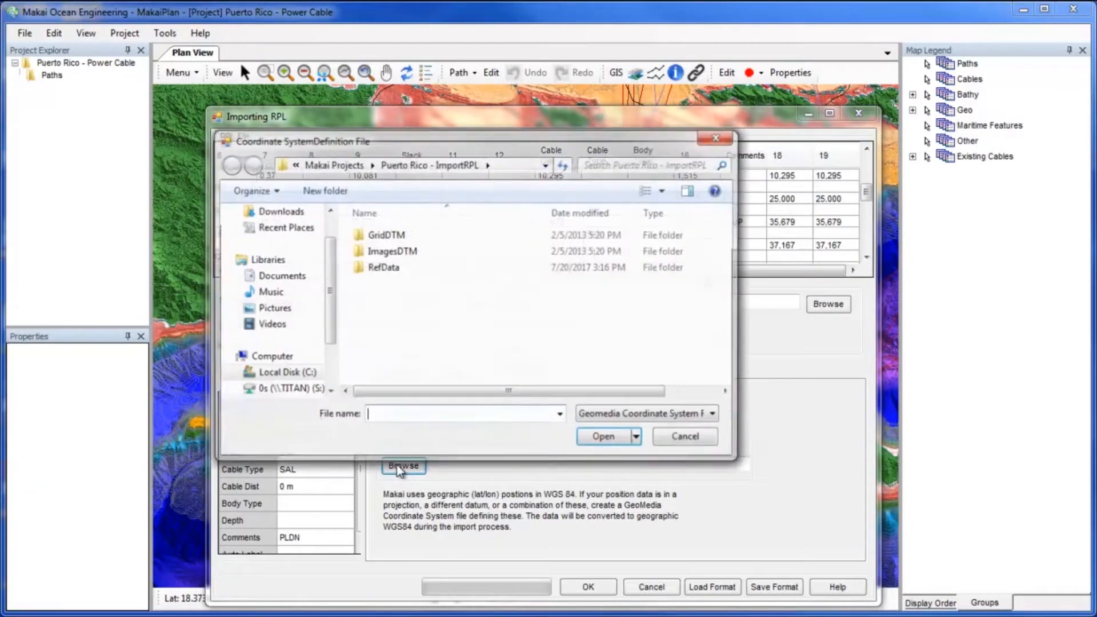
{"action": "double_click", "coordinate": [445, 272]}
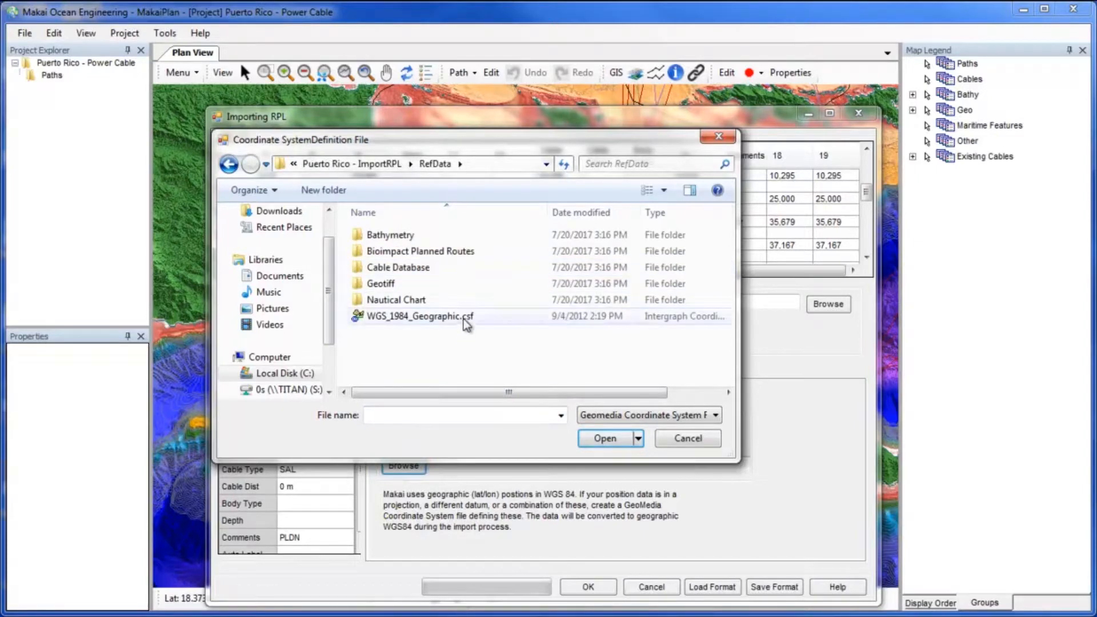
{"action": "left_click", "coordinate": [672, 444]}
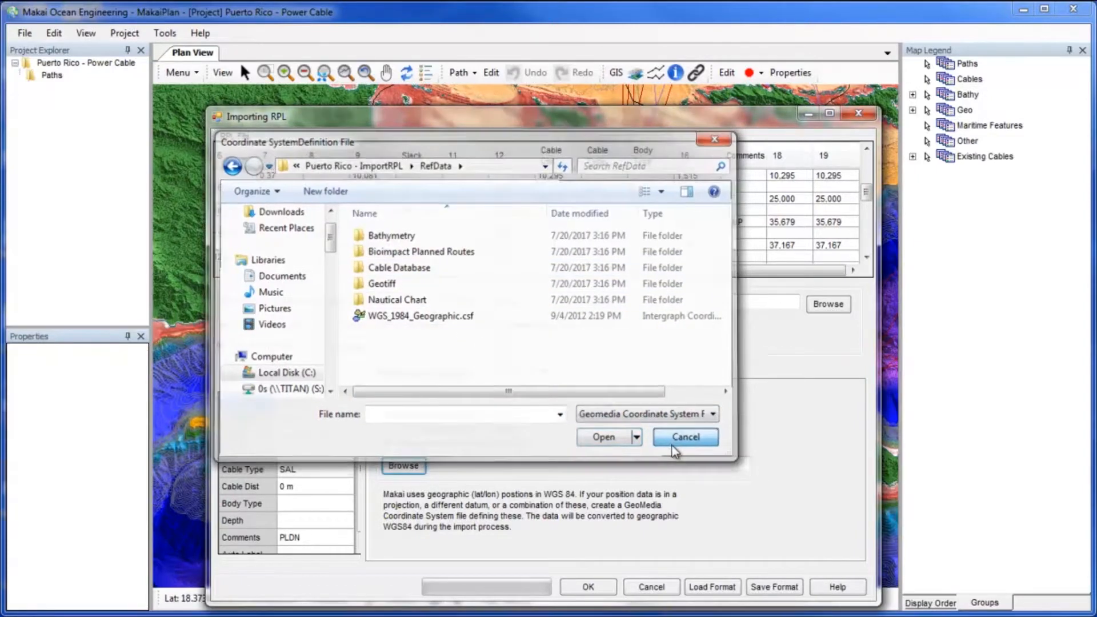
{"action": "left_click", "coordinate": [394, 429]}
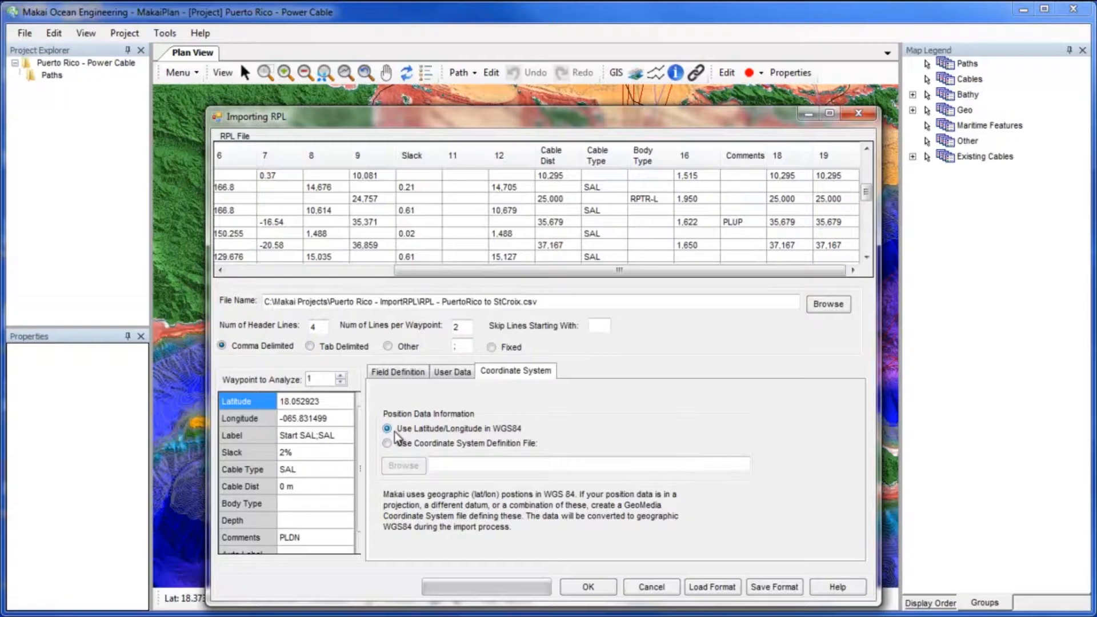
Review the field definitions by analyzing waypoints 2 and 3 in the RPL preview.
{"action": "left_click", "coordinate": [450, 373]}
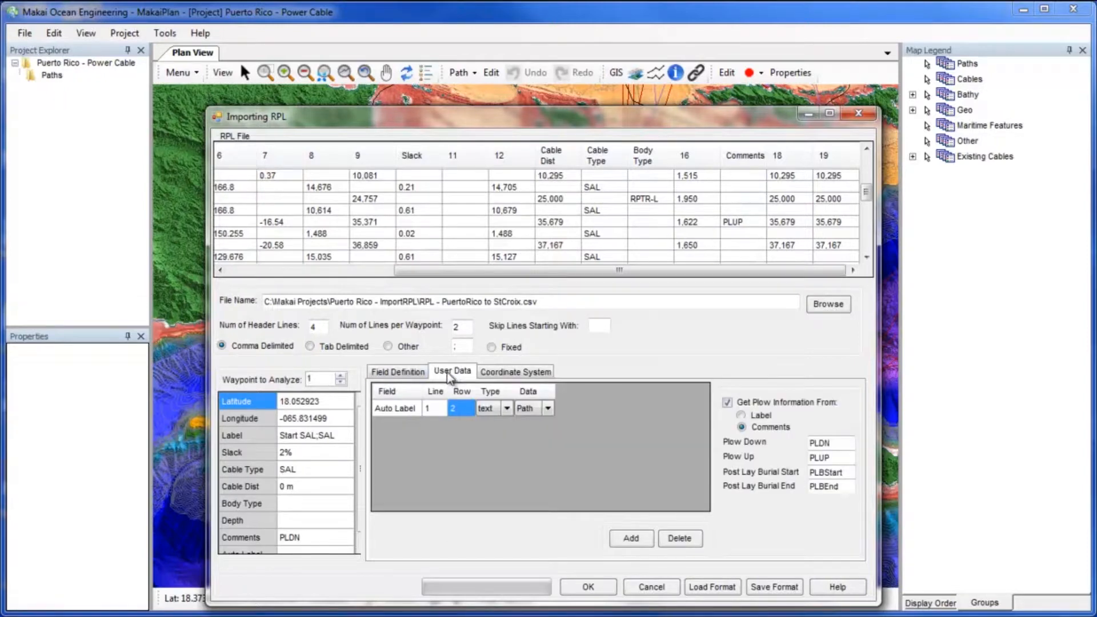
{"action": "left_click", "coordinate": [411, 374]}
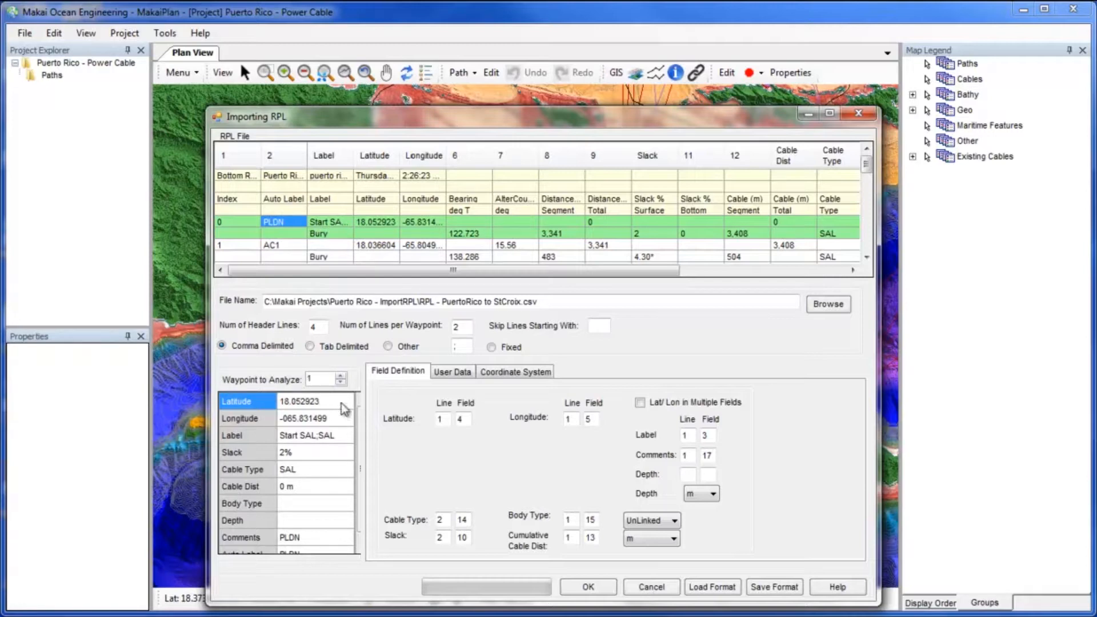
{"action": "mouse_move", "coordinate": [359, 434]}
{"action": "left_mouse_down"}
{"action": "mouse_move", "coordinate": [358, 457]}
{"action": "mouse_move", "coordinate": [362, 423]}
{"action": "left_mouse_up"}
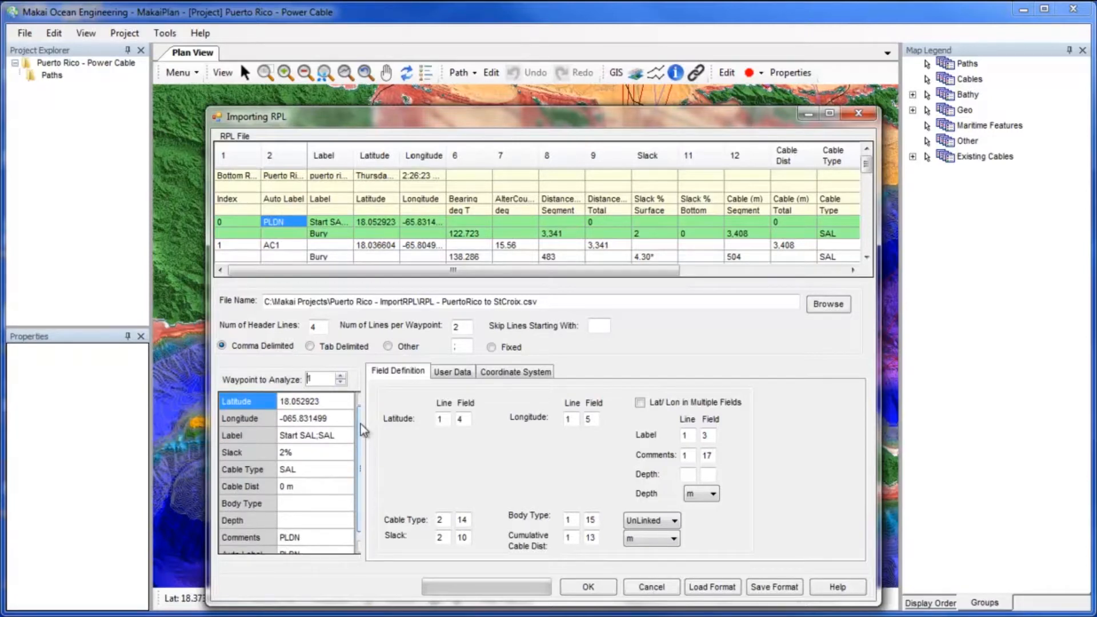
{"action": "left_click", "coordinate": [341, 376]}
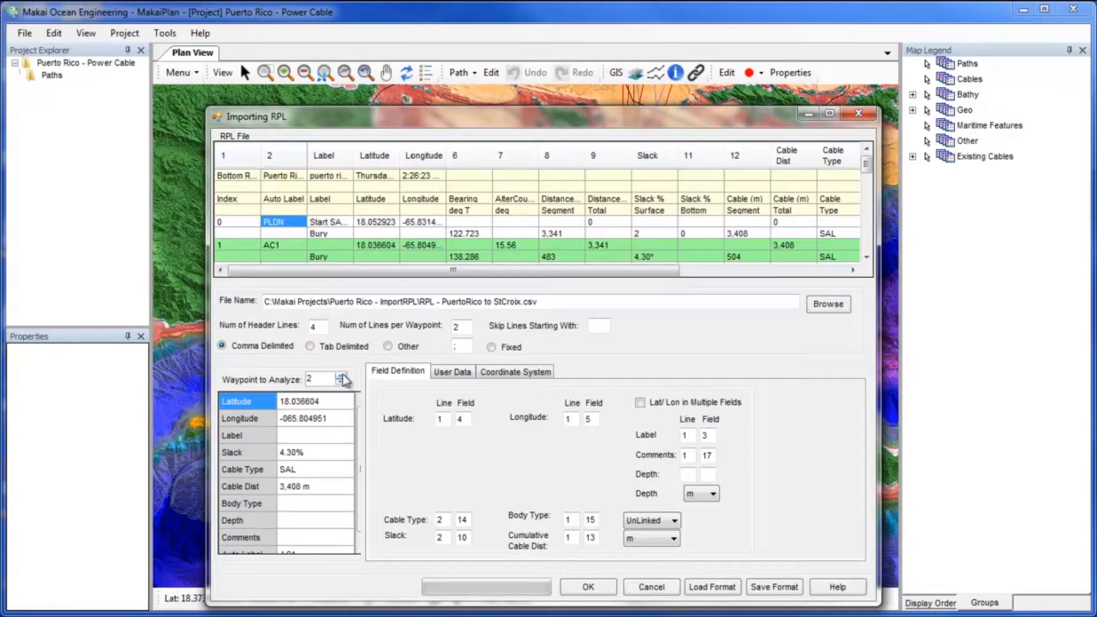
{"action": "left_click", "coordinate": [342, 376]}
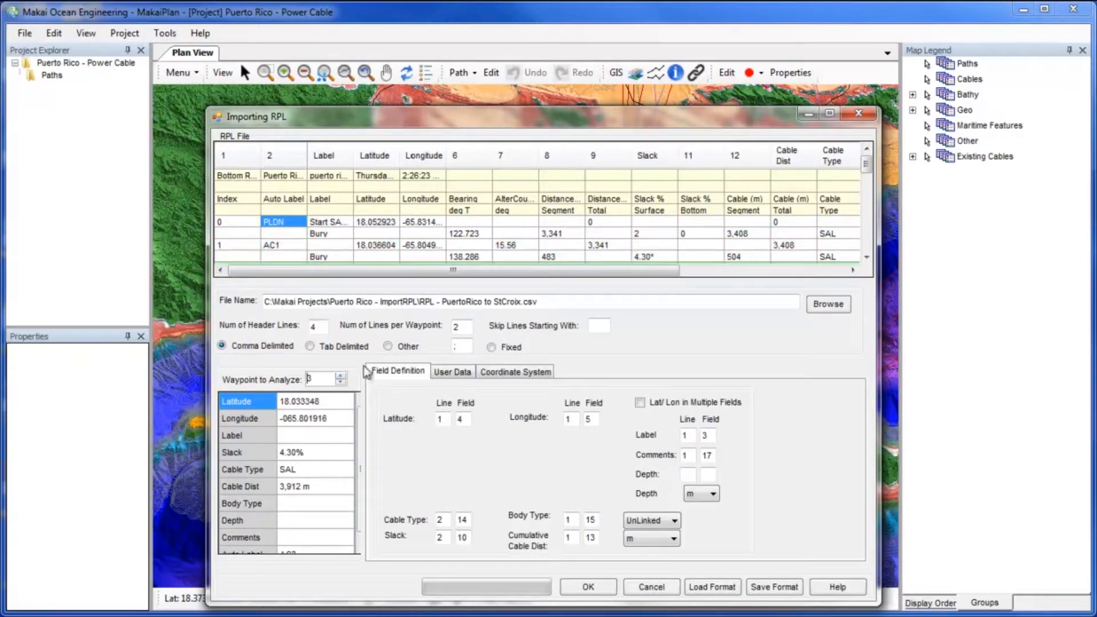
{"action": "scroll", "coordinate": [872, 177], "scroll_direction": "down", "scroll_amount": 1}
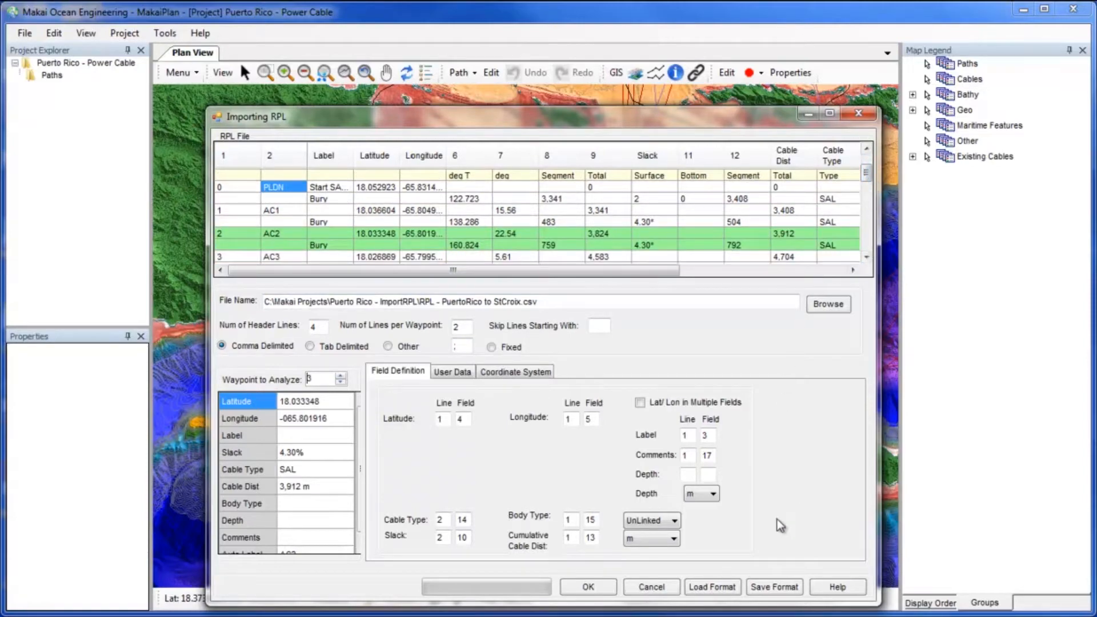
Save the import format as RPL_Format, then import and save the path as RPL - PuertoRico to StCroix.pthmdb.
{"action": "left_click", "coordinate": [760, 589]}
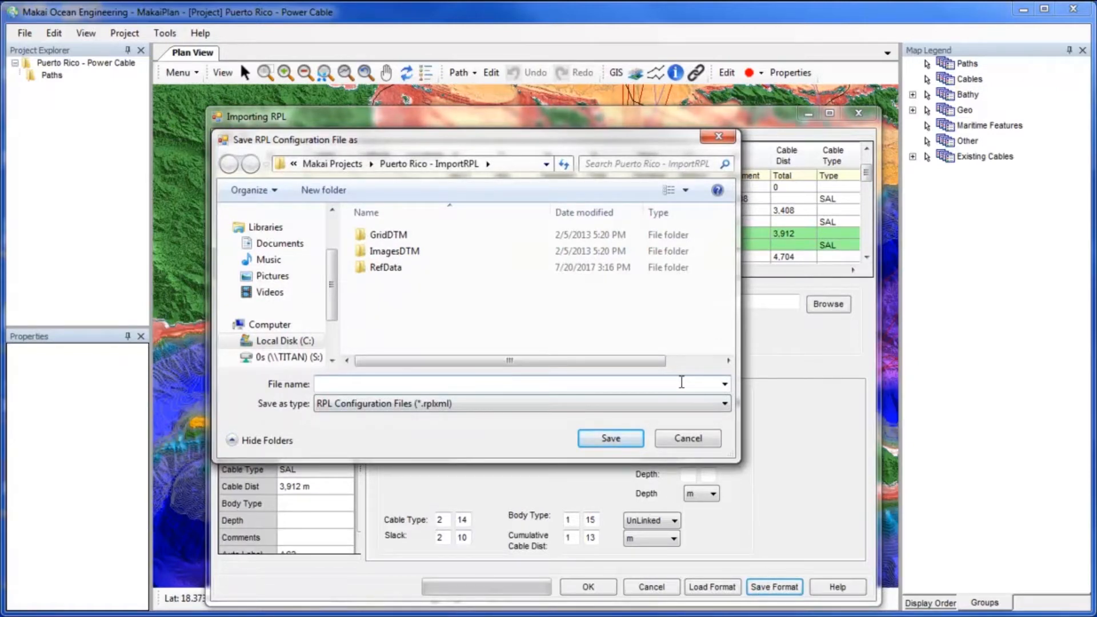
{"action": "type", "text": "RPL"}
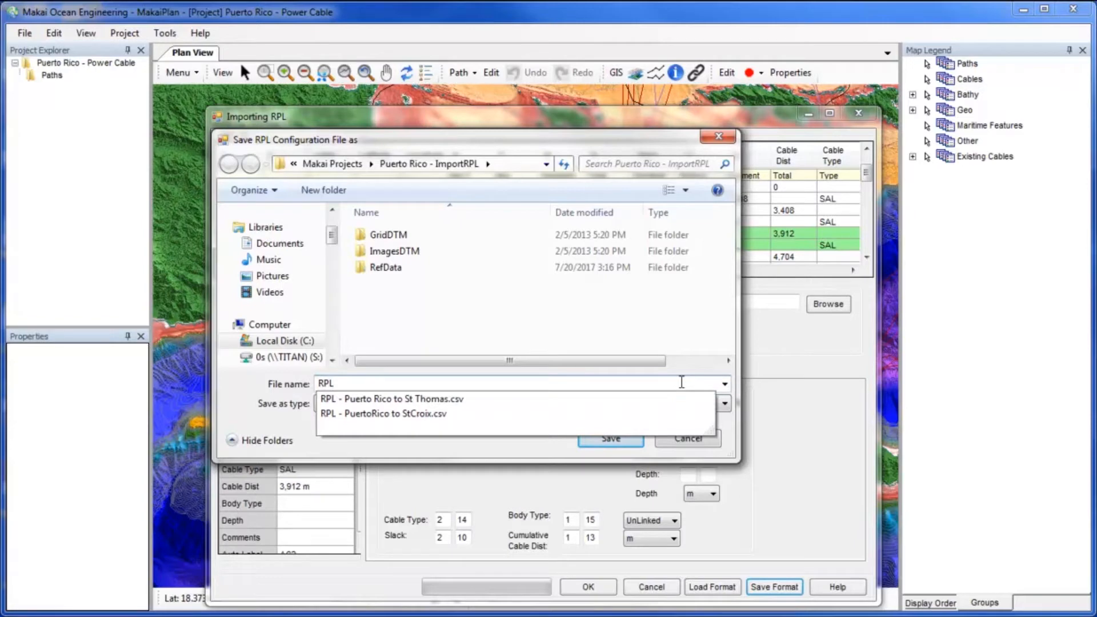
{"action": "type", "text": "_Format"}
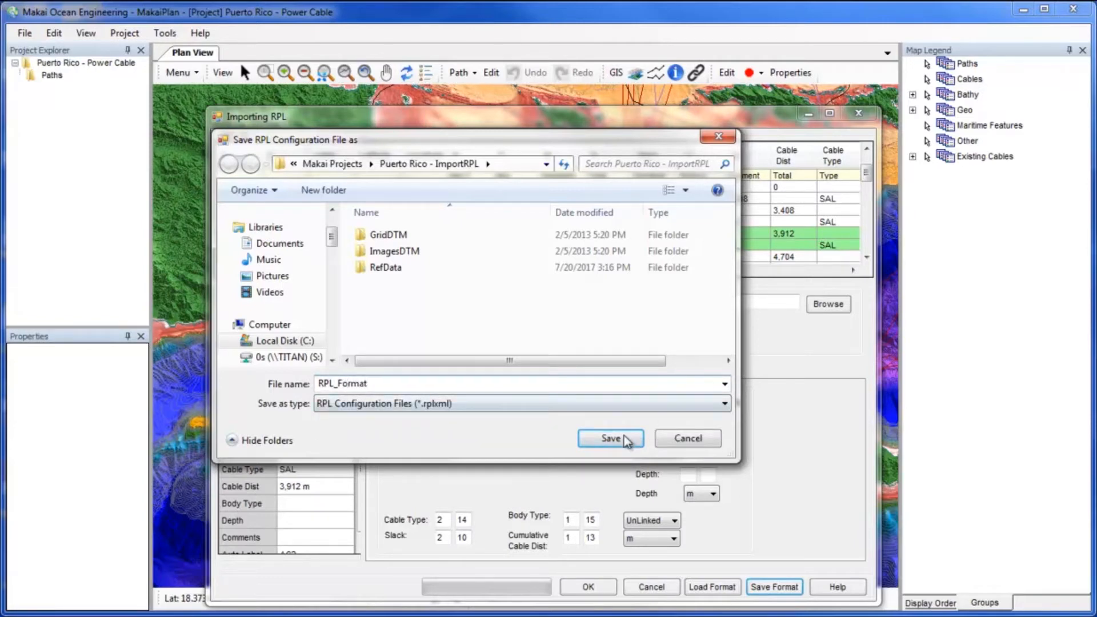
{"action": "left_click", "coordinate": [622, 443]}
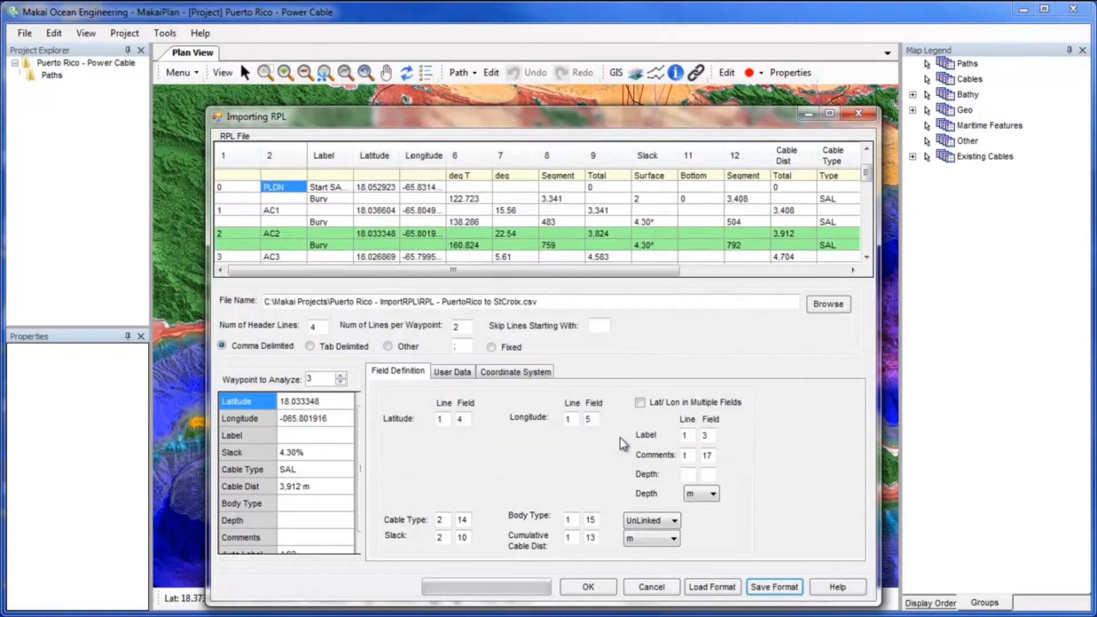
{"action": "left_click", "coordinate": [601, 587]}
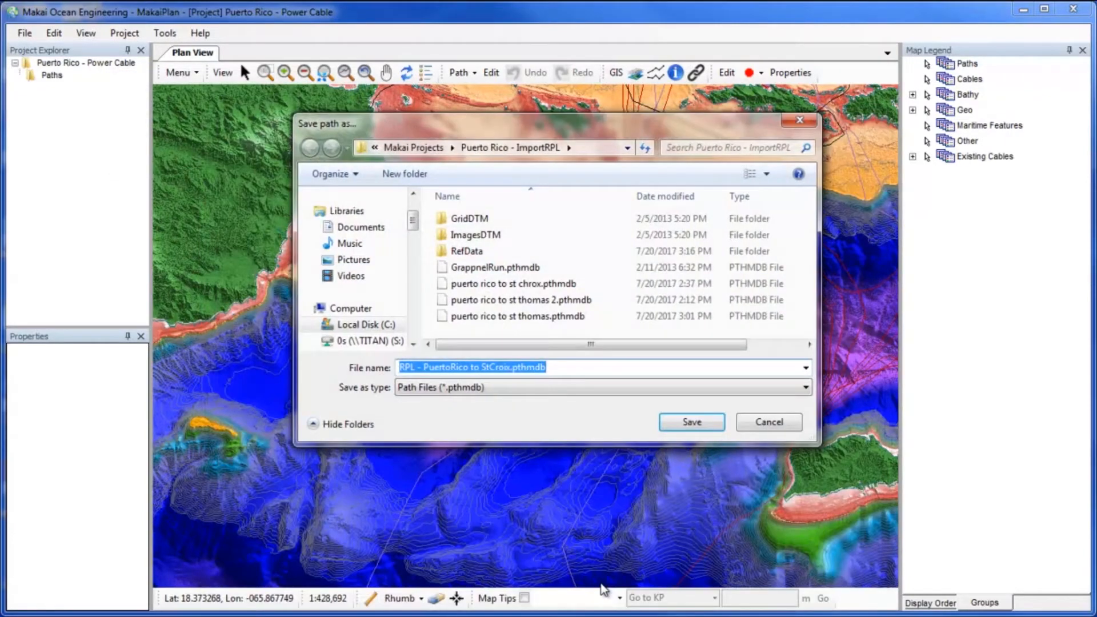
{"action": "left_click", "coordinate": [678, 422]}
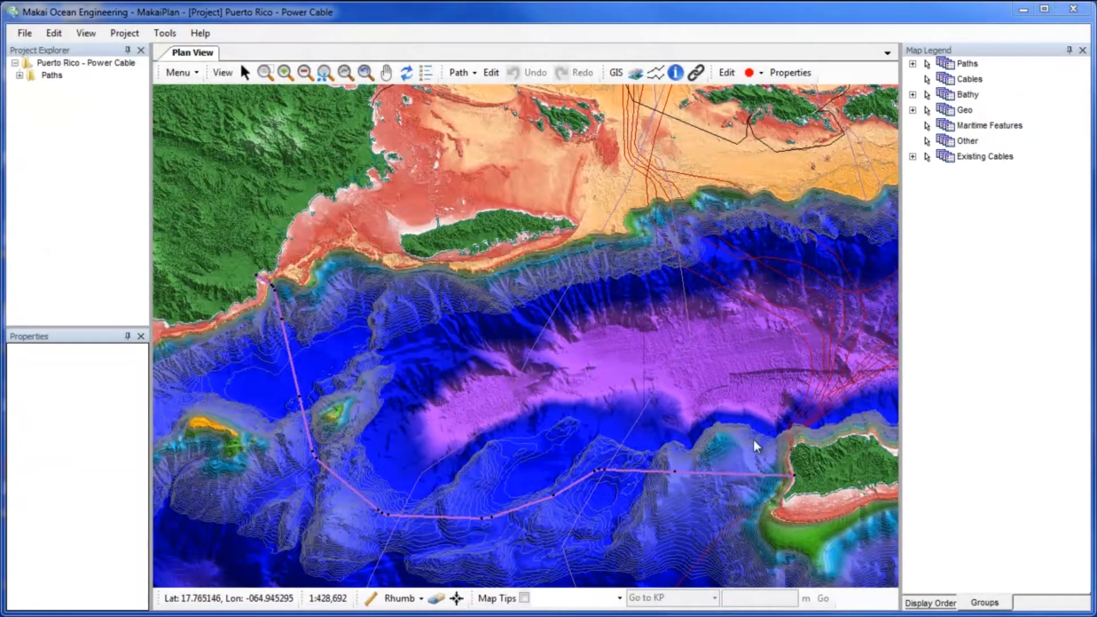
Open the path's properties editor and switch to its editing settings.
{"action": "left_click", "coordinate": [131, 33]}
{"action": "left_click", "coordinate": [131, 34]}
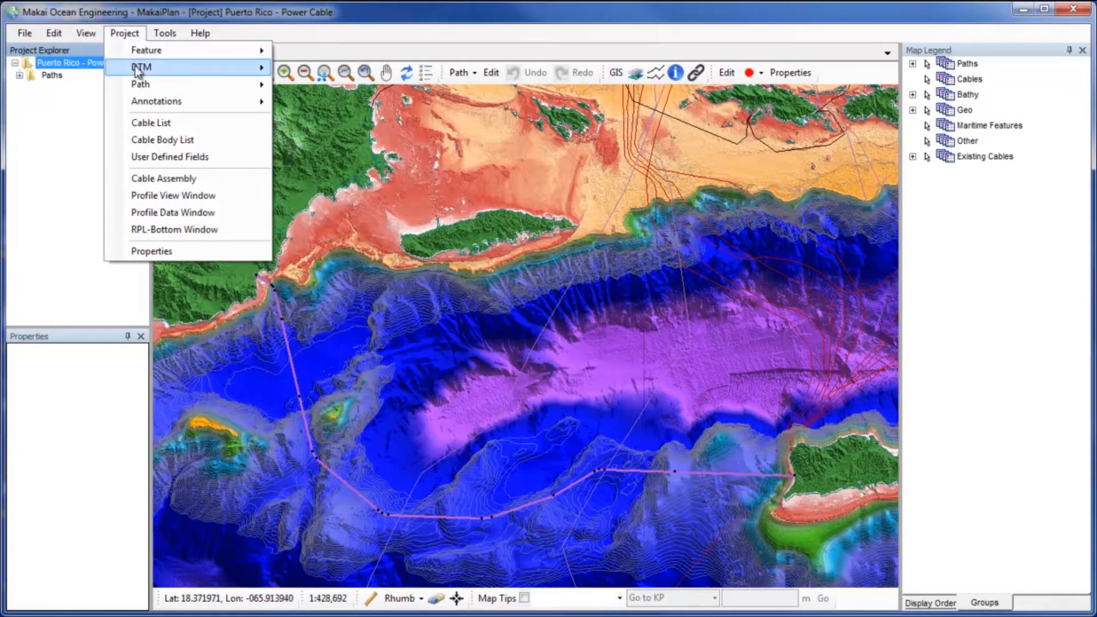
{"action": "mouse_move", "coordinate": [150, 85]}
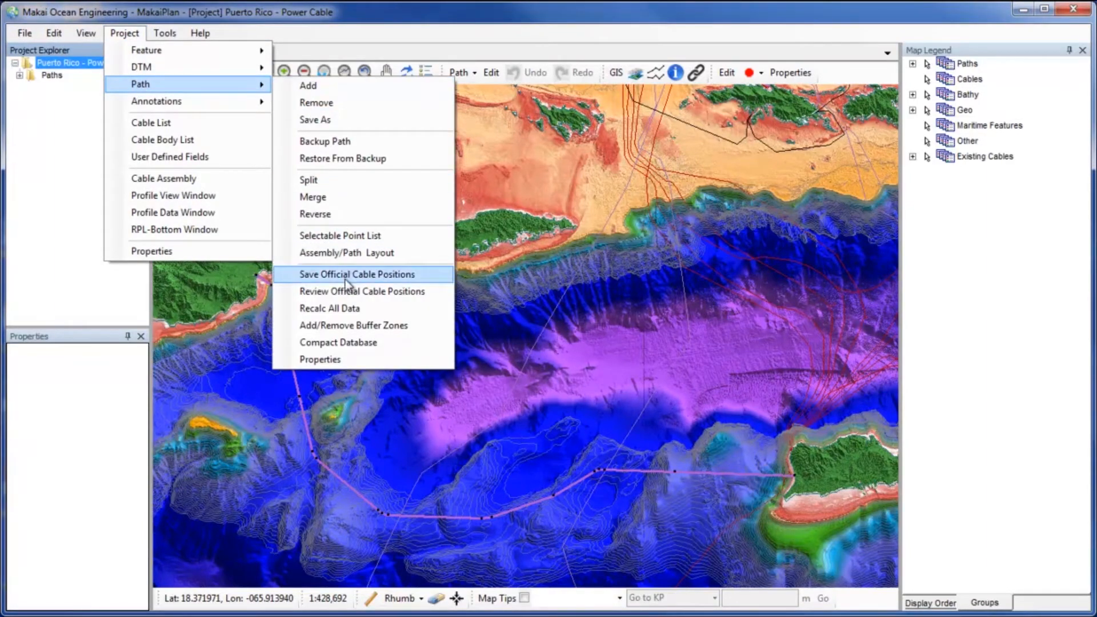
{"action": "left_click", "coordinate": [347, 359]}
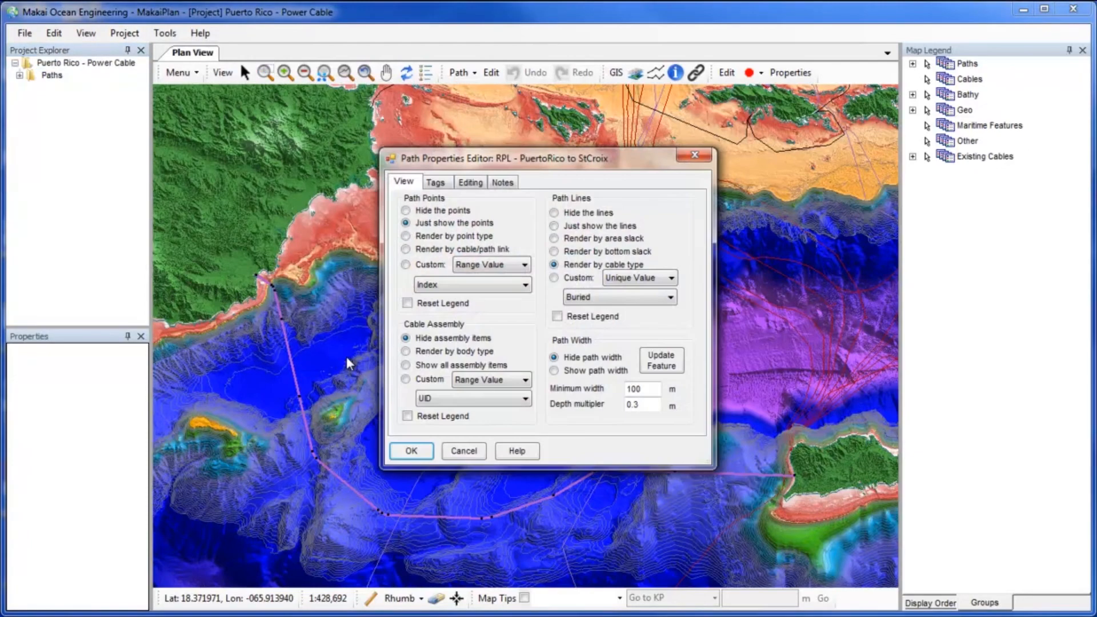
{"action": "left_click", "coordinate": [470, 182]}
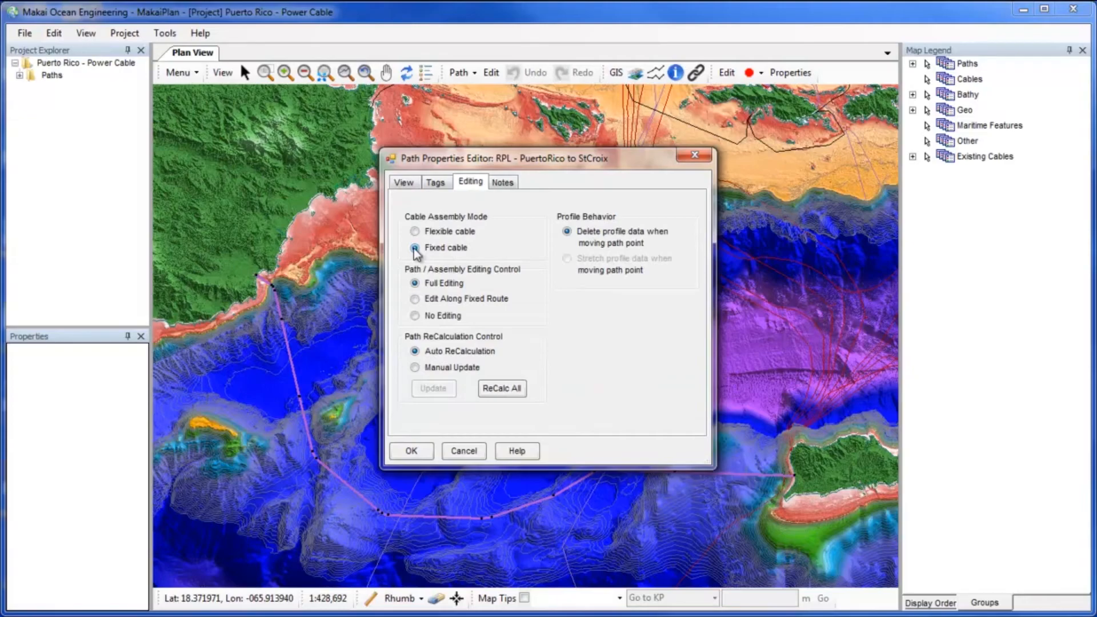